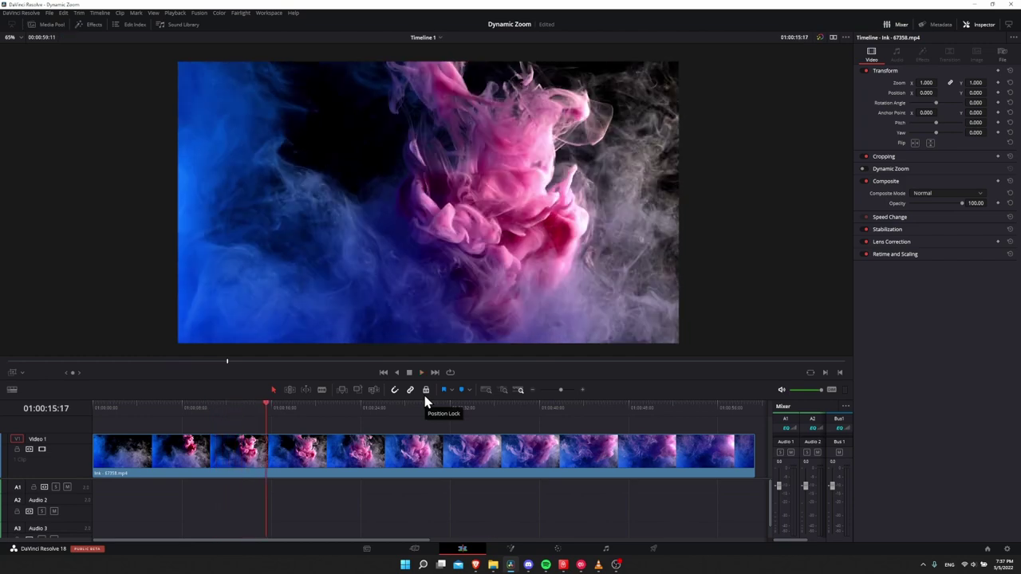
# Select the ink-smoke clip on track V1 in the Edit page timeline.
pyautogui.click(395, 442)
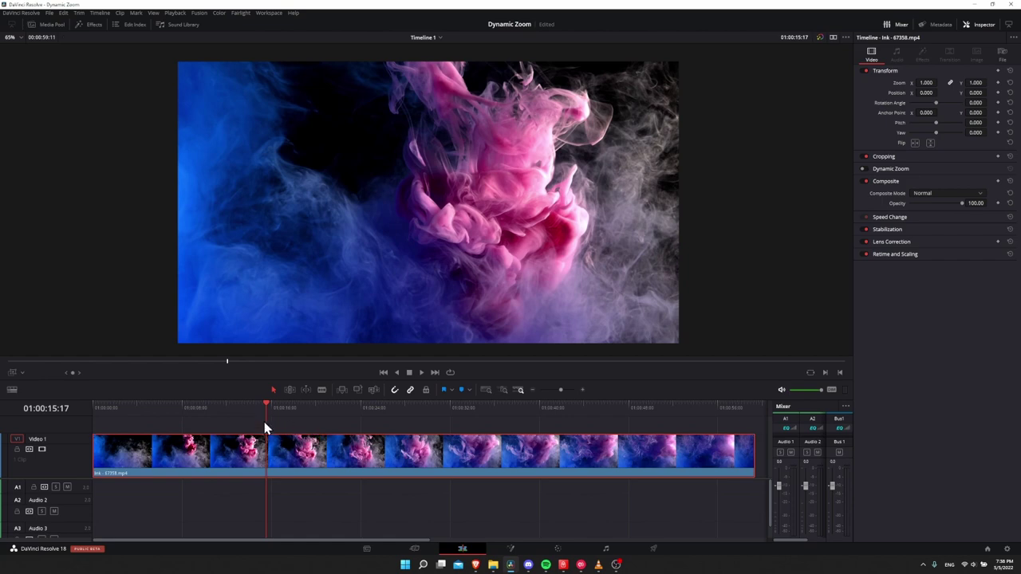
# Blade the ink clip at an earlier playhead point and select the first piece.
pyautogui.moveTo(266, 410)
pyautogui.mouseDown()
pyautogui.moveTo(213, 413)
pyautogui.moveTo(226, 407)
pyautogui.mouseUp()
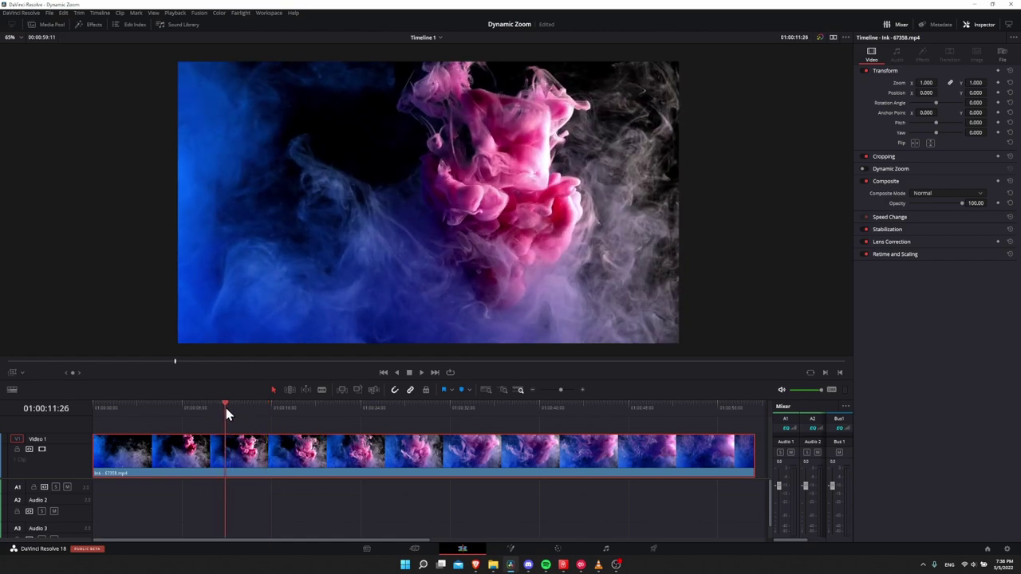
pyautogui.press('b')
pyautogui.click(225, 451)
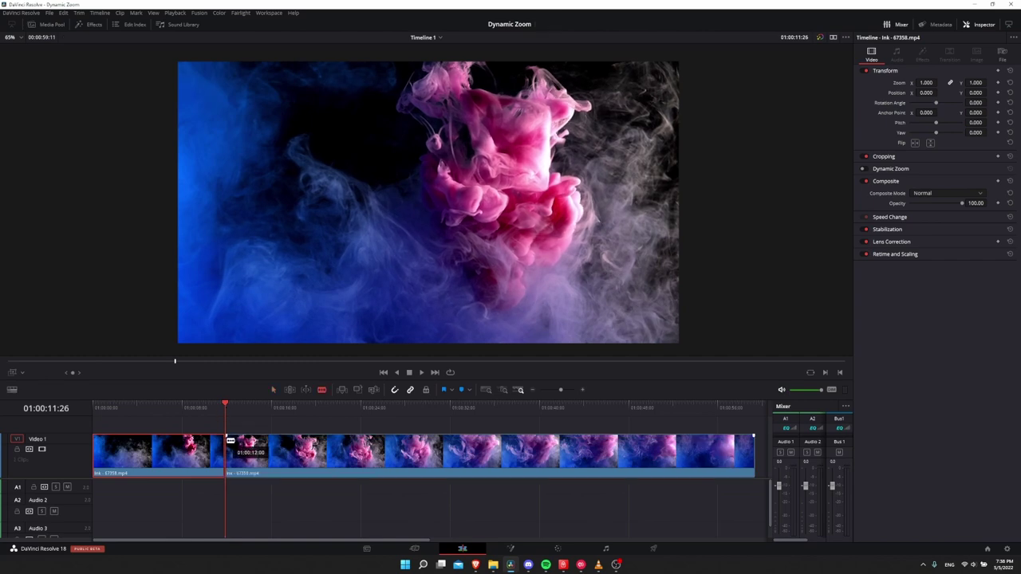
pyautogui.press('a')
pyautogui.click(186, 446)
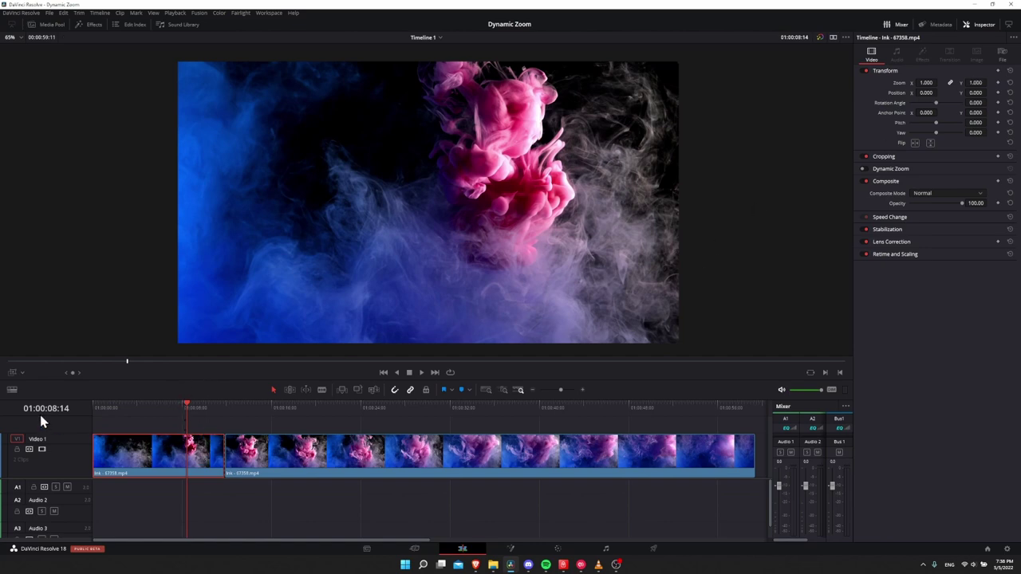
# Turn on the Dynamic Zoom viewer overlay and shrink the inner framing toward the centre.
pyautogui.click(23, 373)
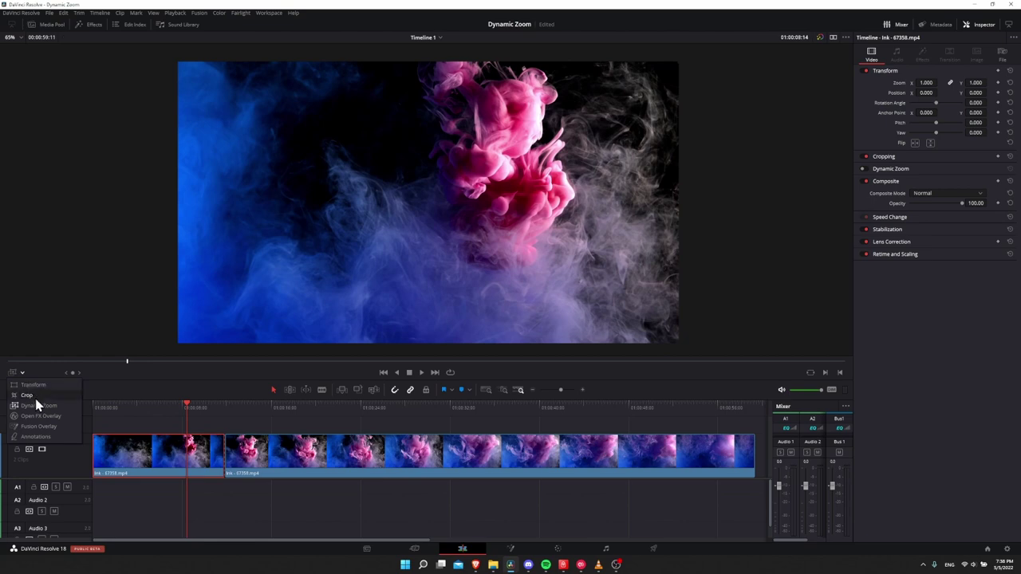
pyautogui.click(38, 406)
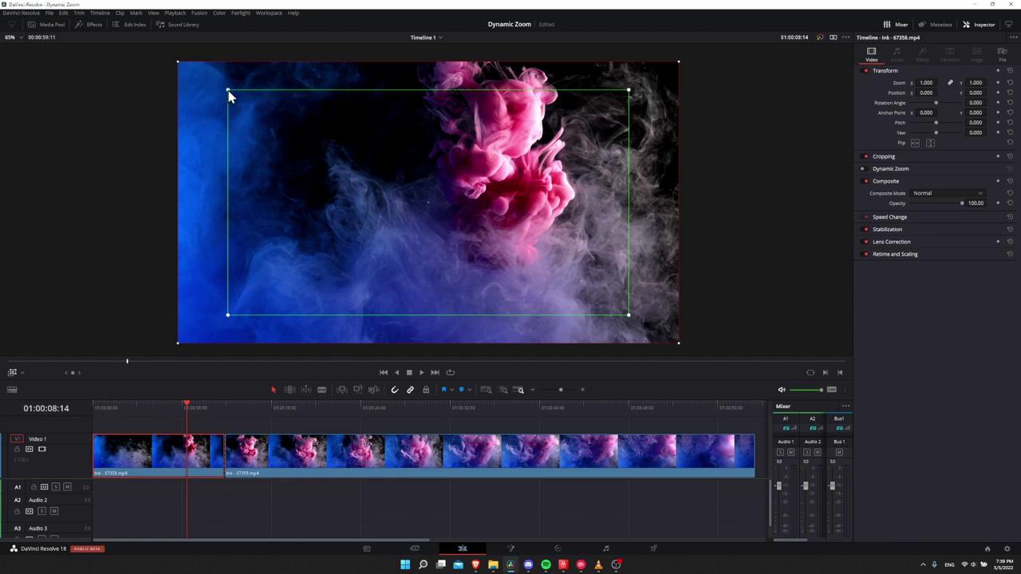
pyautogui.moveTo(229, 94); pyautogui.dragTo(267, 149)
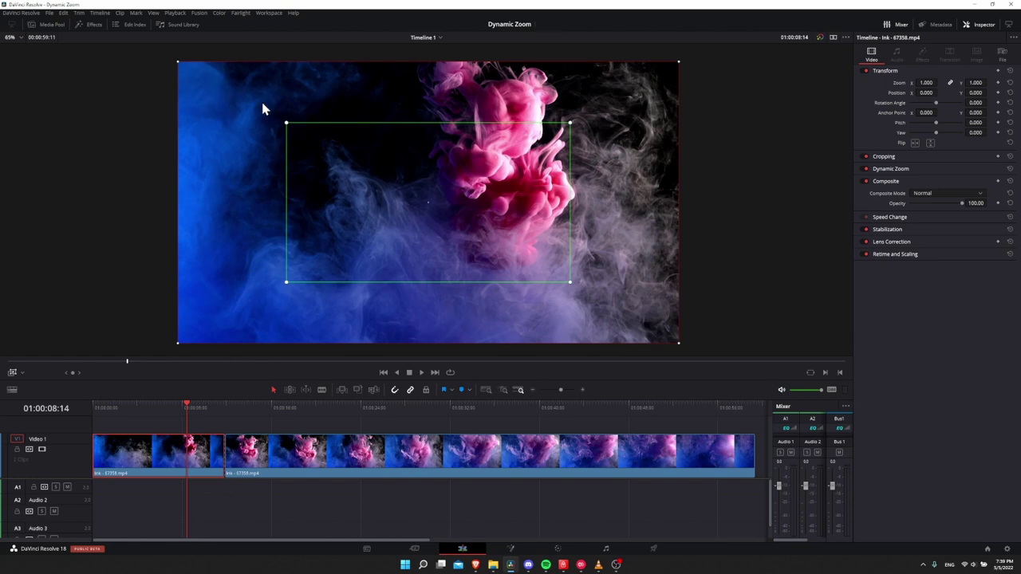
pyautogui.click(93, 410)
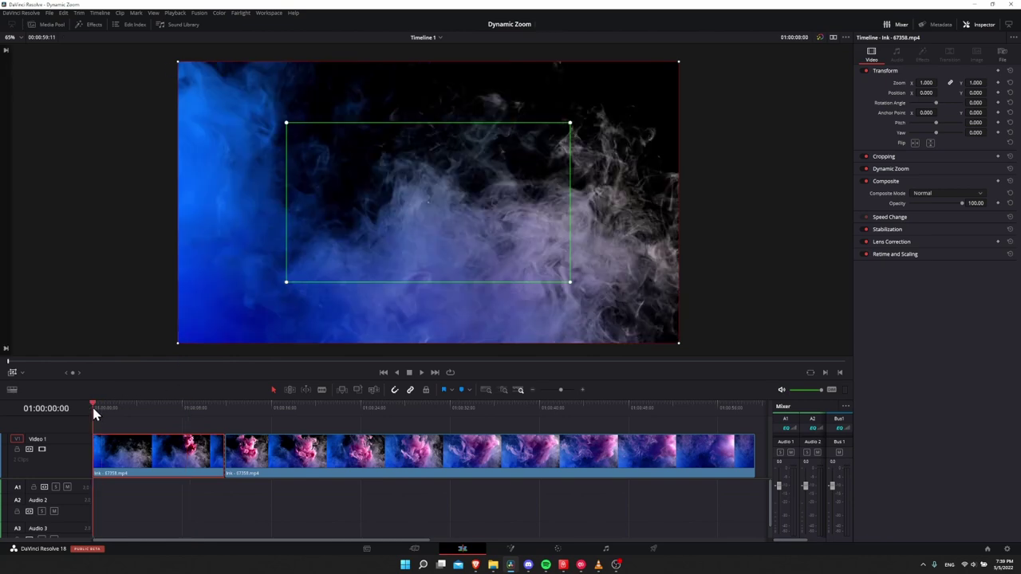
# Expand Dynamic Zoom in the Inspector and play the first piece's push-in.
pyautogui.click(881, 169)
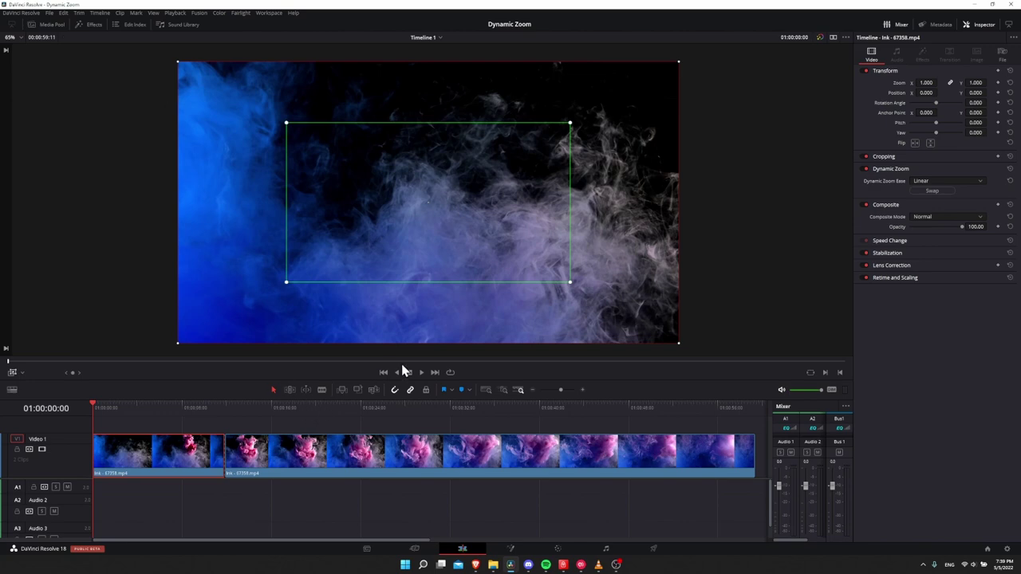
pyautogui.click(425, 378)
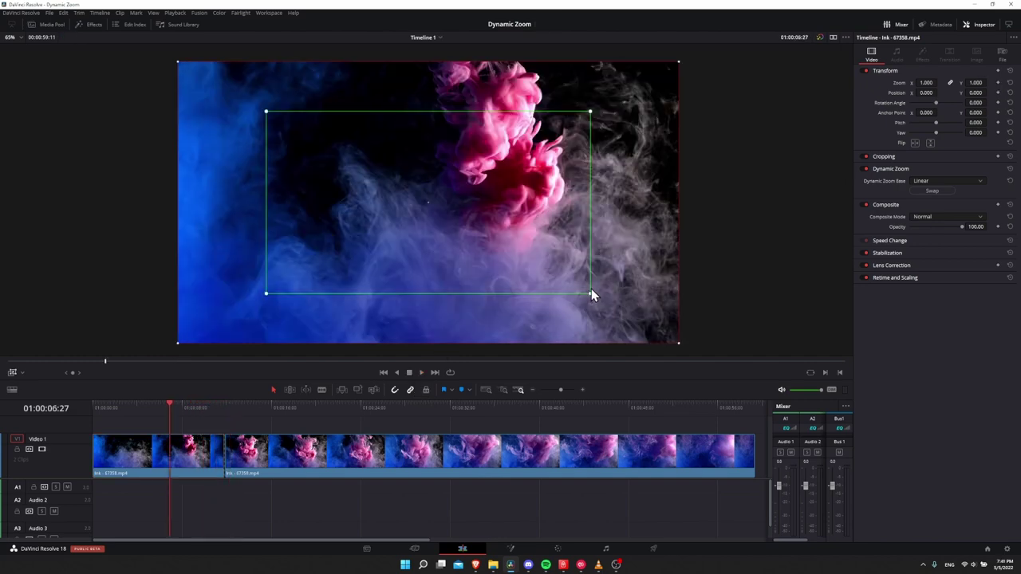
# Move the inner zoom framing up and right onto the pink ink, then preview from the start.
pyautogui.moveTo(590, 273)
pyautogui.mouseDown()
pyautogui.moveTo(600, 269)
pyautogui.moveTo(587, 263)
pyautogui.moveTo(602, 280)
pyautogui.mouseUp()
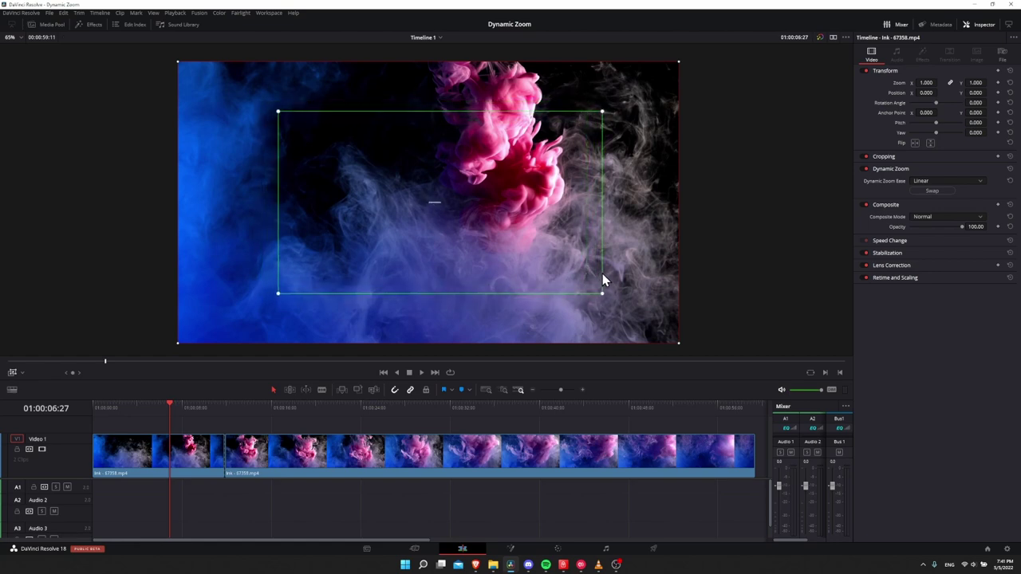
pyautogui.moveTo(602, 279); pyautogui.dragTo(680, 231)
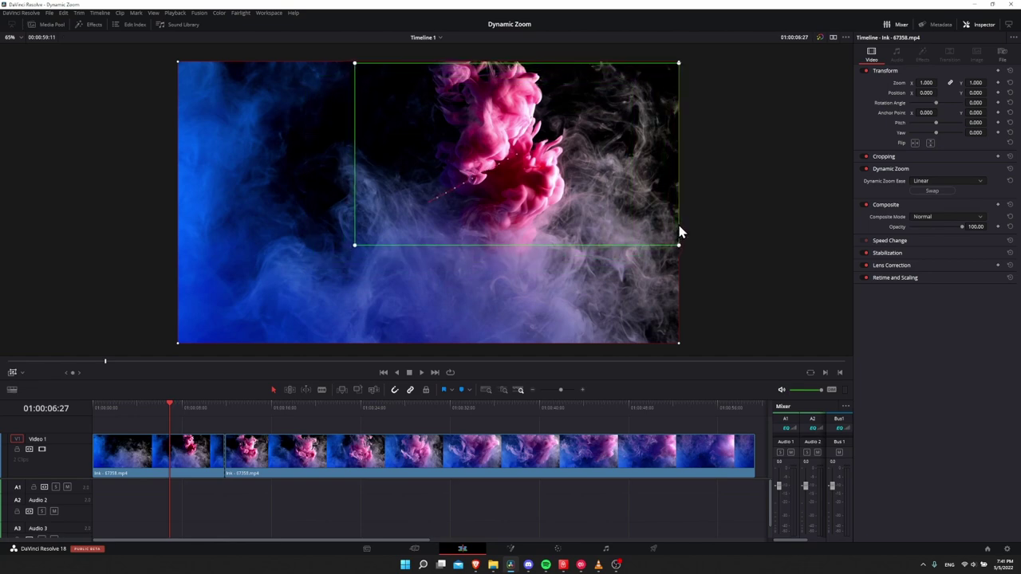
pyautogui.moveTo(680, 233); pyautogui.dragTo(677, 231)
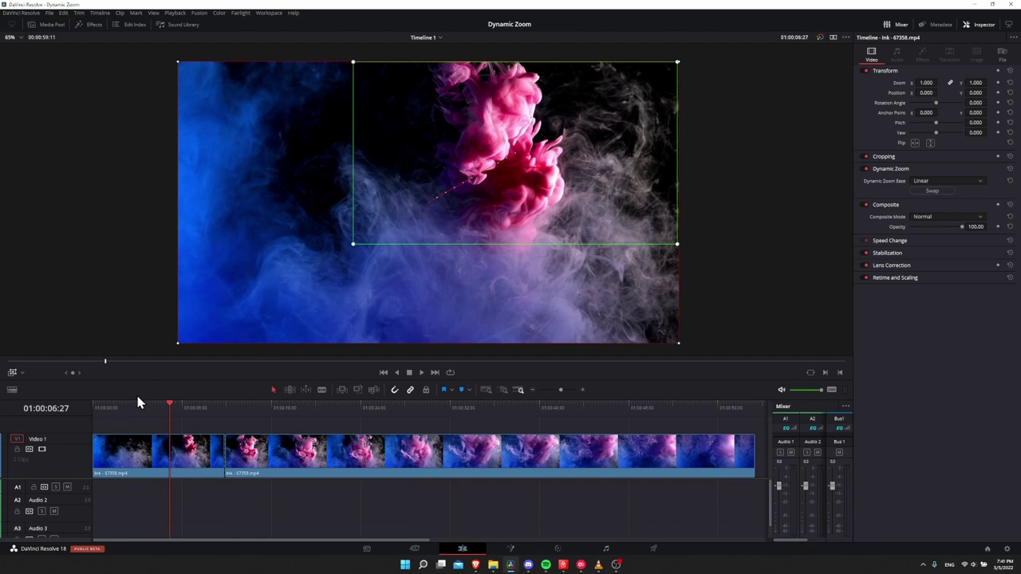
pyautogui.moveTo(138, 403); pyautogui.dragTo(80, 408)
pyautogui.press('space')
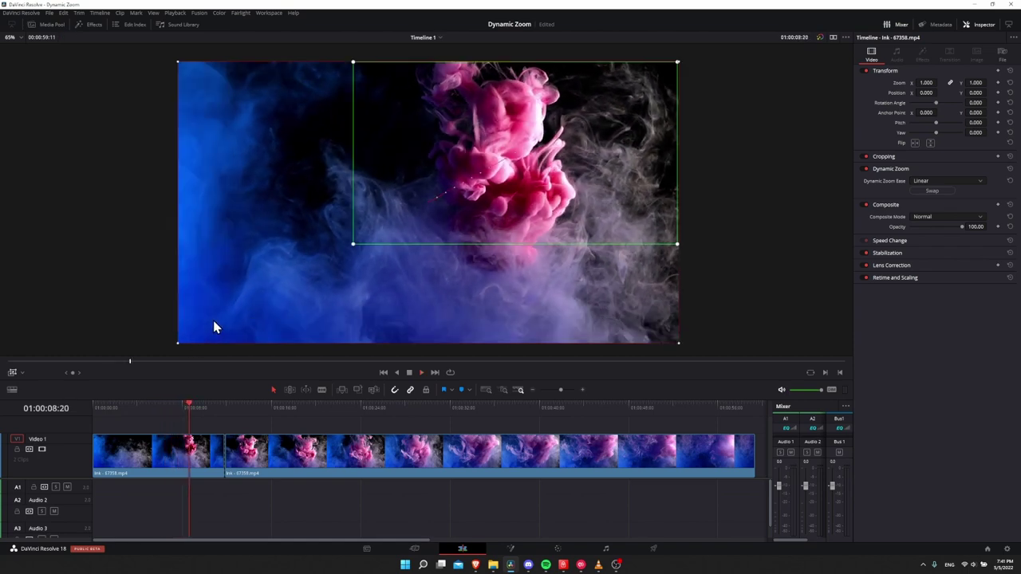
pyautogui.press('space')
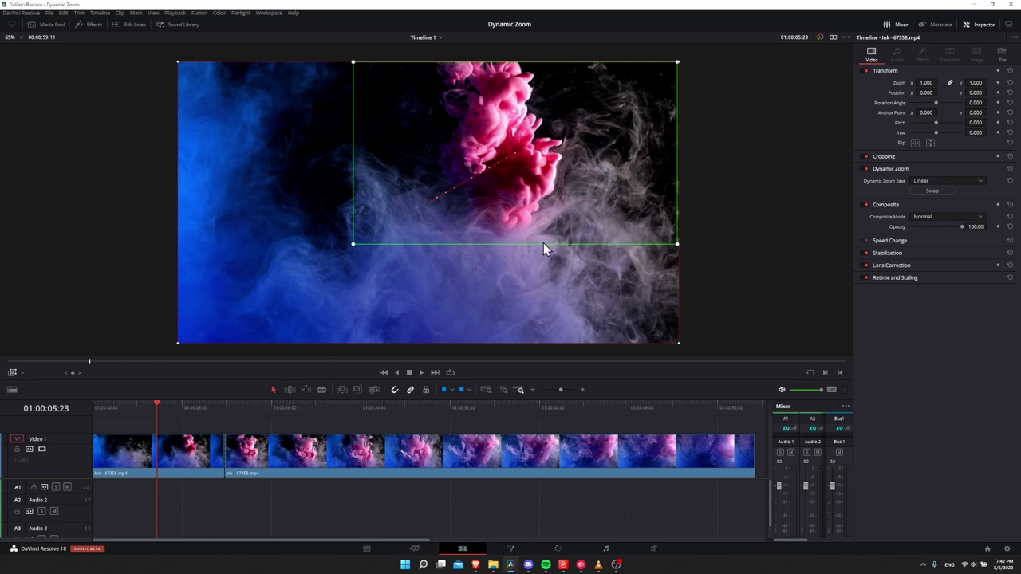
# Swap the first piece's Dynamic Zoom so it starts on the pink ink and pulls out, then preview.
pyautogui.click(213, 452)
pyautogui.click(931, 191)
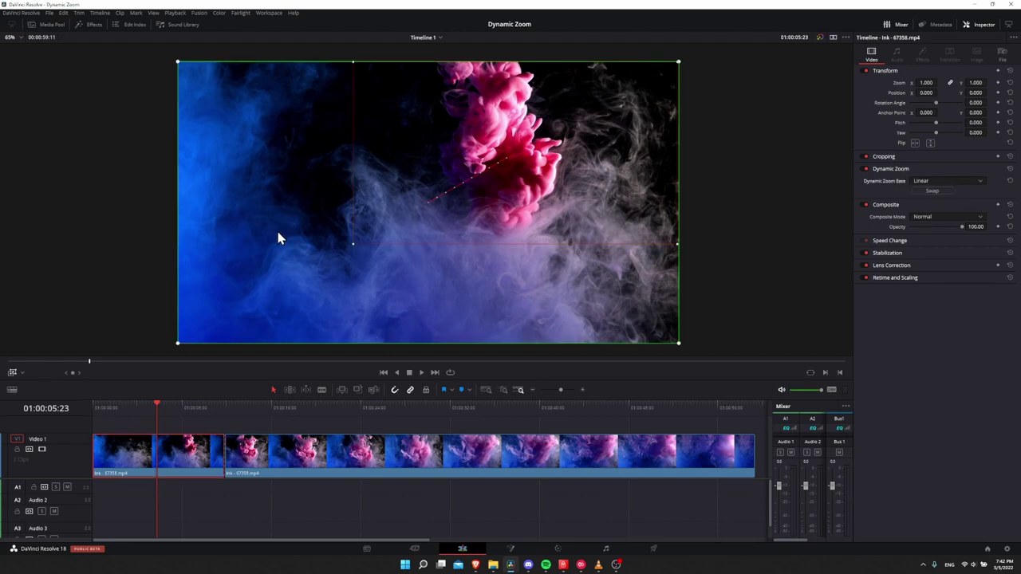
pyautogui.press('Home')
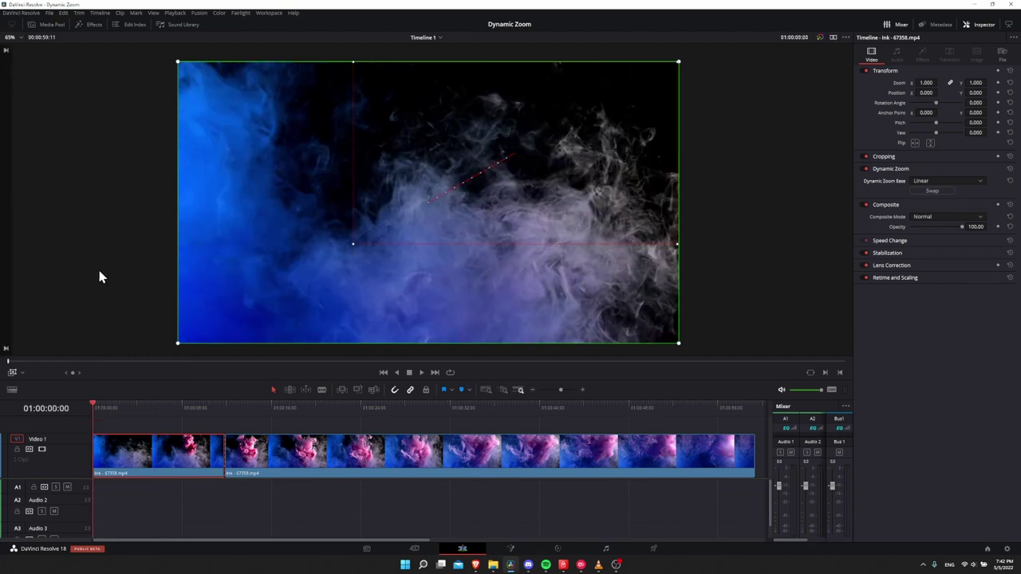
pyautogui.press('space')
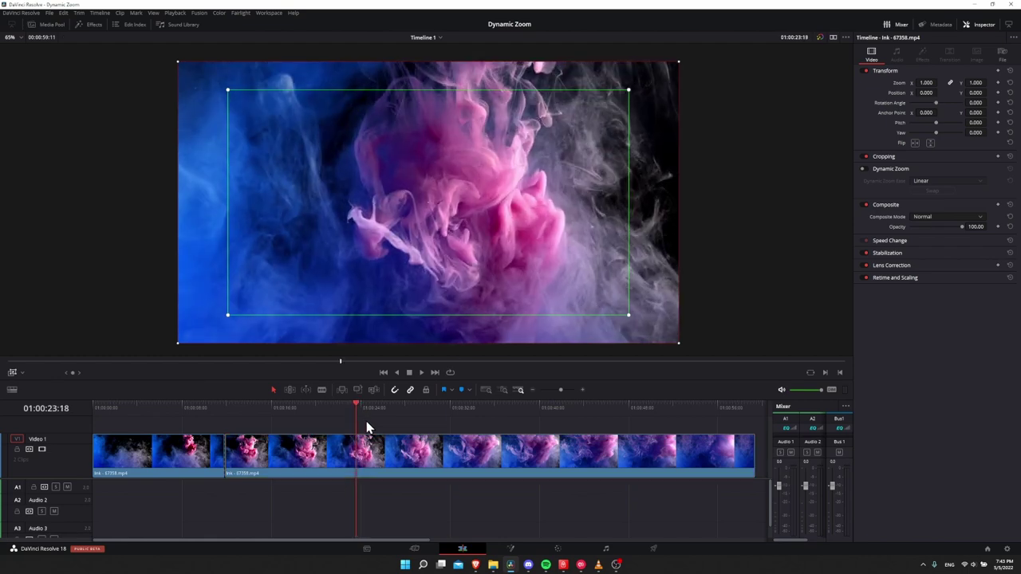
# Cut the clip again, then enable and swap Dynamic Zoom on the new middle piece.
pyautogui.hotkey('ctrl', 'b')
pyautogui.click(280, 409)
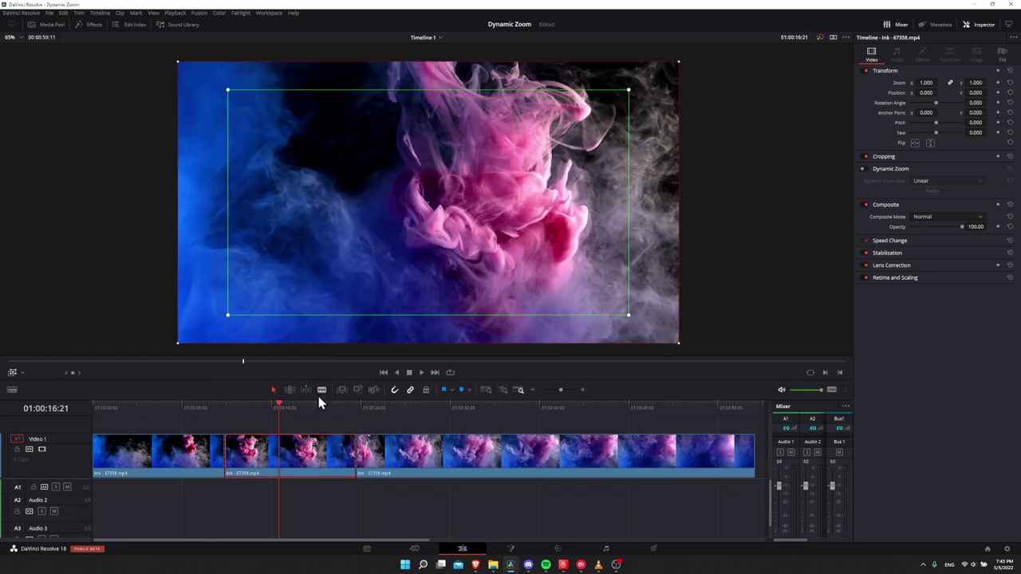
pyautogui.click(863, 169)
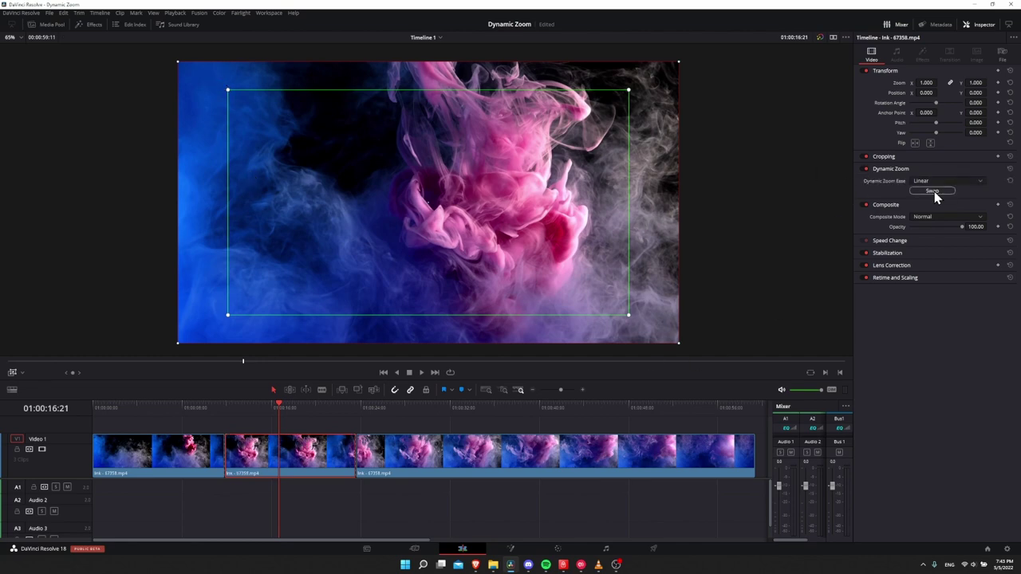
pyautogui.click(934, 191)
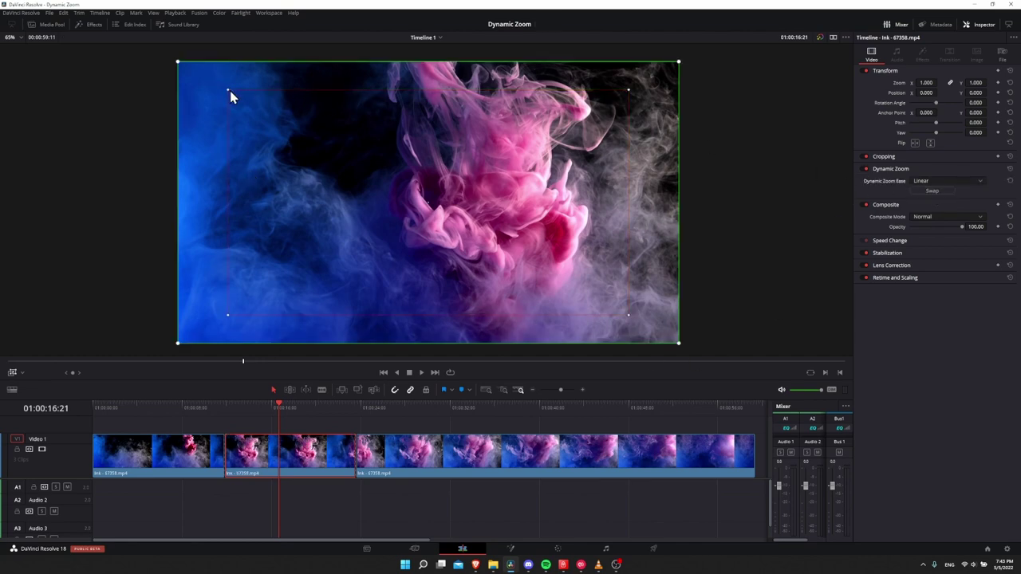
# Shrink the middle piece's inner framing onto the pink ink and preview the push-in.
pyautogui.moveTo(228, 92); pyautogui.dragTo(312, 177)
pyautogui.moveTo(529, 205); pyautogui.dragTo(585, 221)
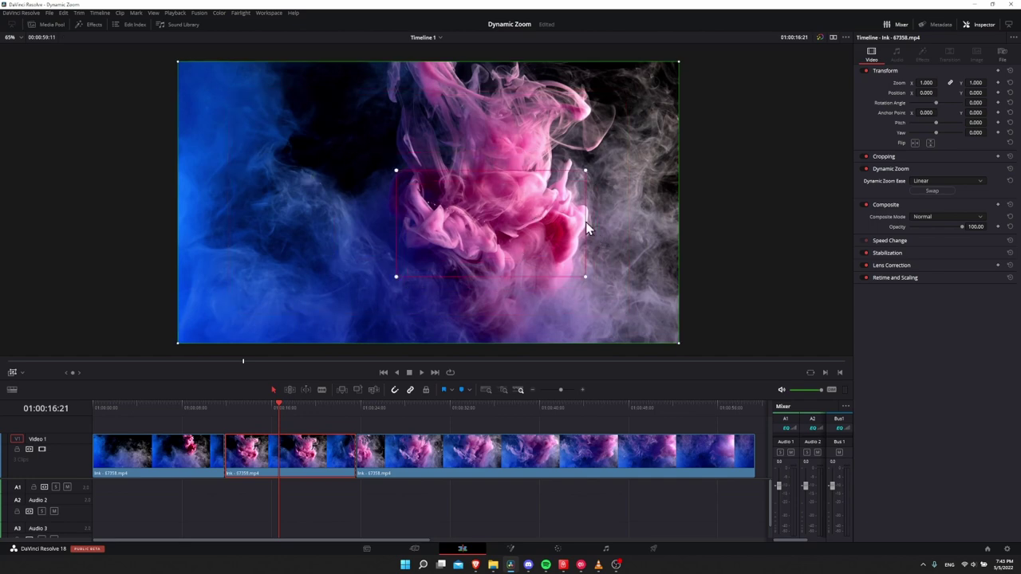
pyautogui.click(239, 408)
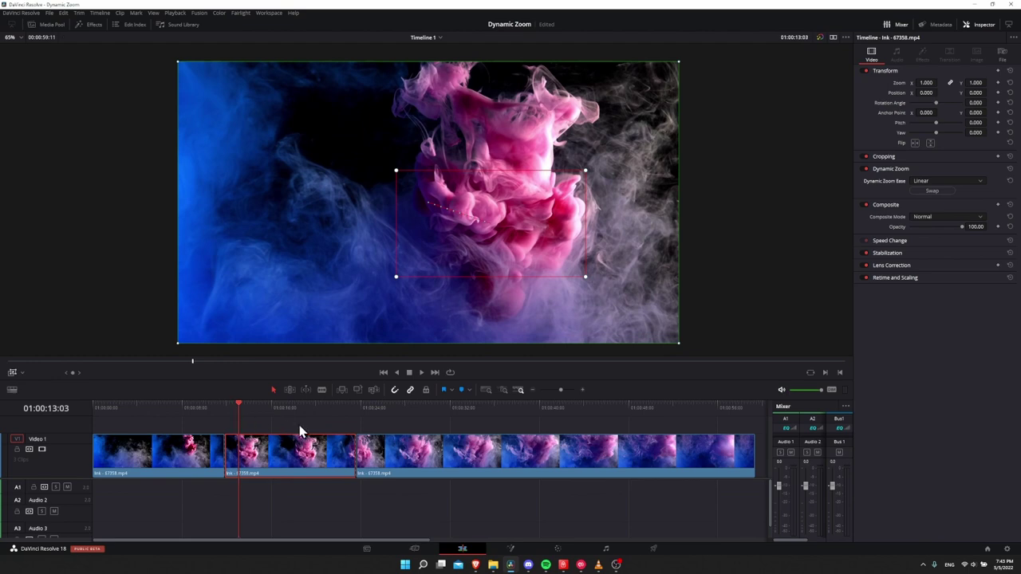
pyautogui.press('space')
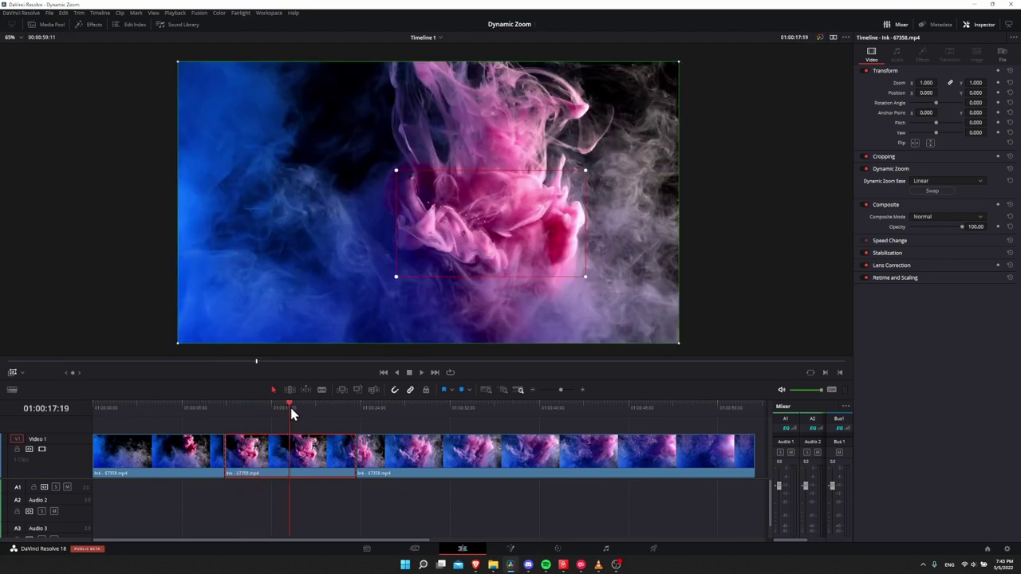
pyautogui.click(312, 425)
# Blade the middle piece at 01:00:17:09 and play across the new cut.
pyautogui.click(285, 408)
pyautogui.press('b')
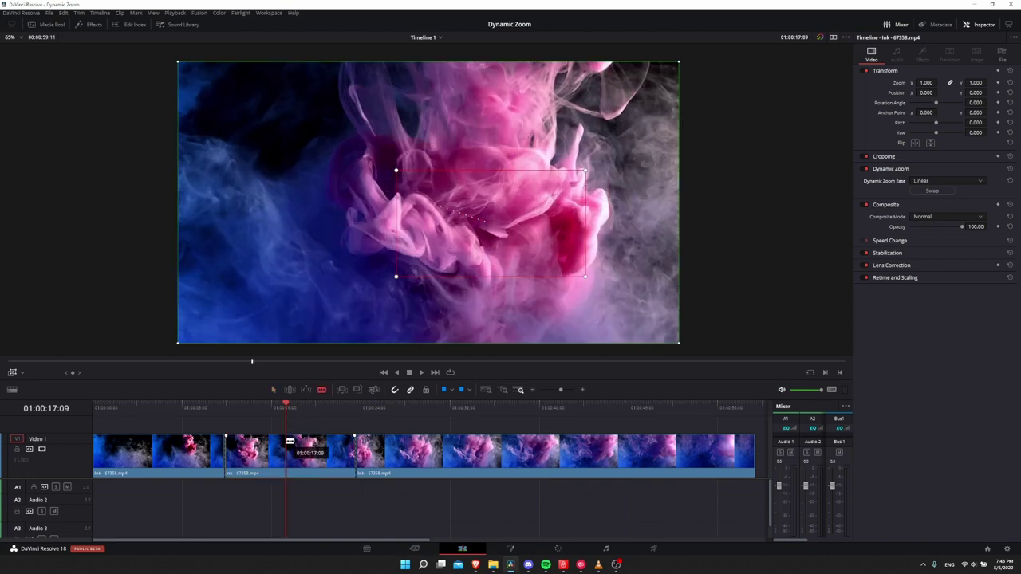
pyautogui.click(290, 441)
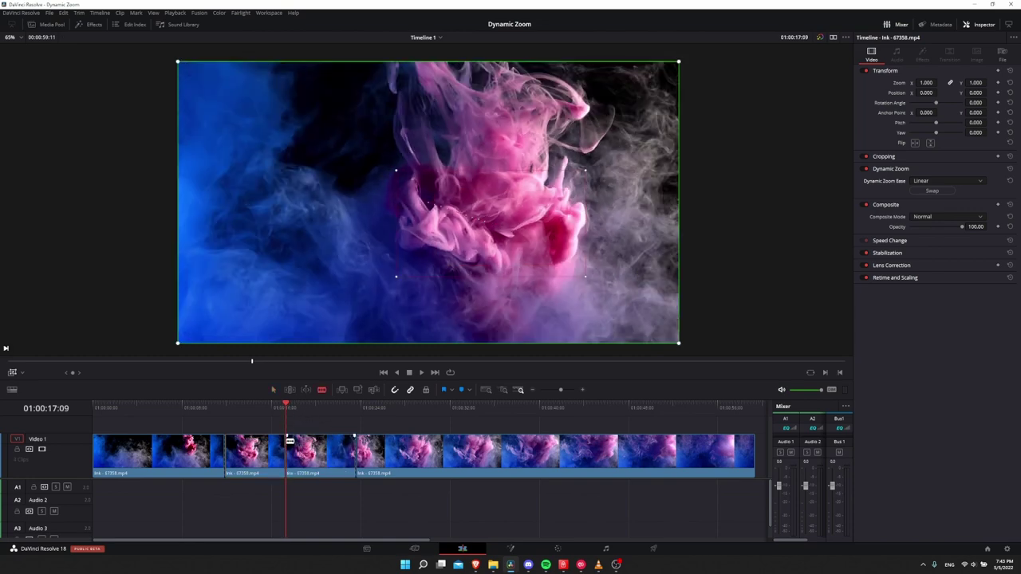
pyautogui.click(268, 408)
pyautogui.press('a')
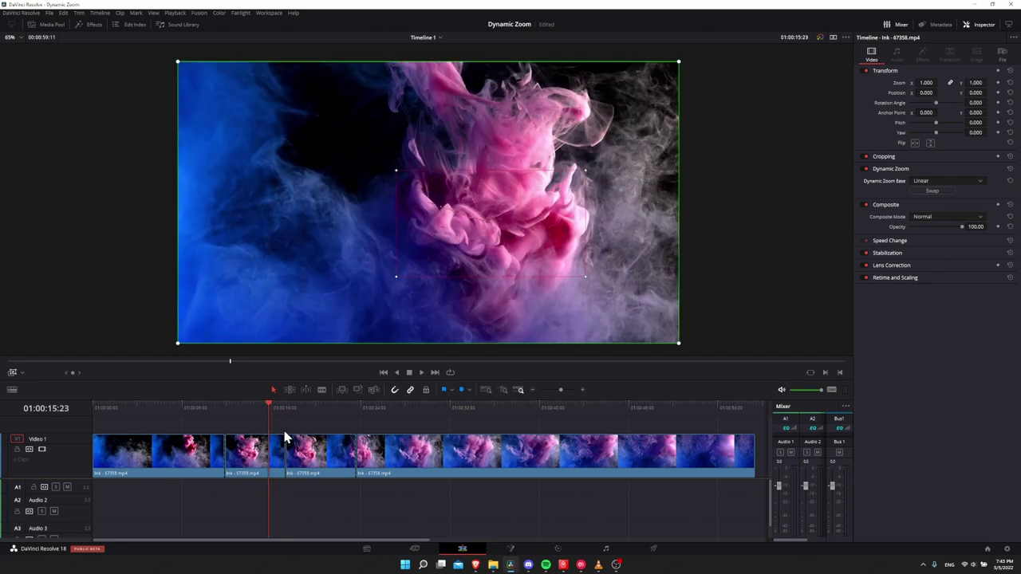
pyautogui.press('space')
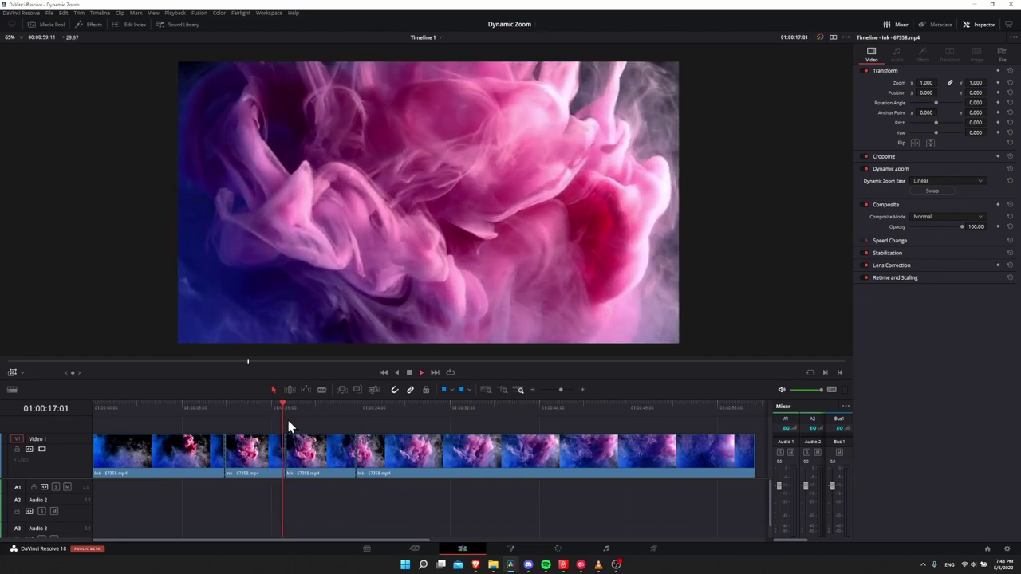
pyautogui.press('space')
# Swap the Dynamic Zoom on the second half so it pulls out, and preview the transition.
pyautogui.click(311, 449)
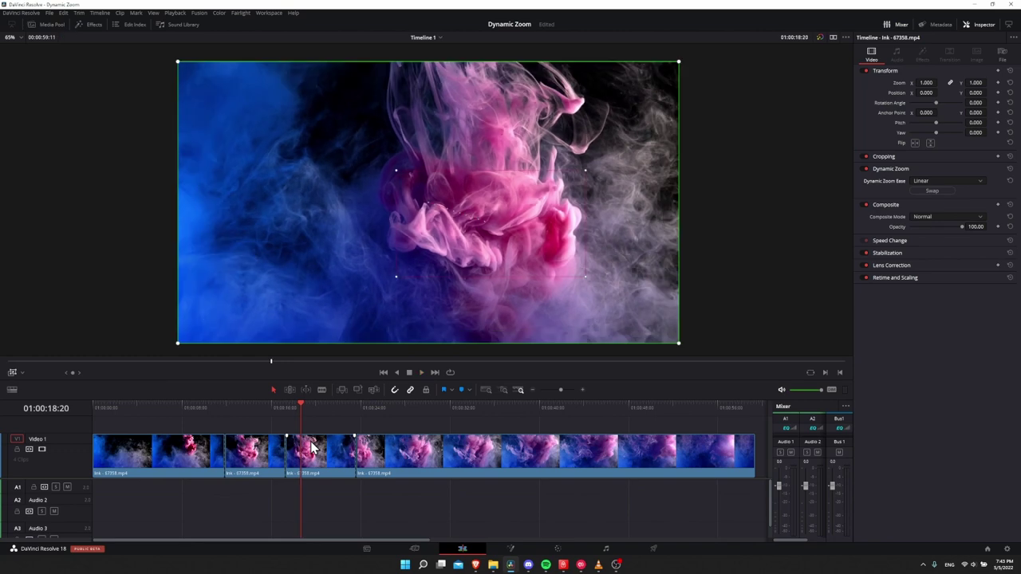
pyautogui.click(312, 447)
pyautogui.click(931, 190)
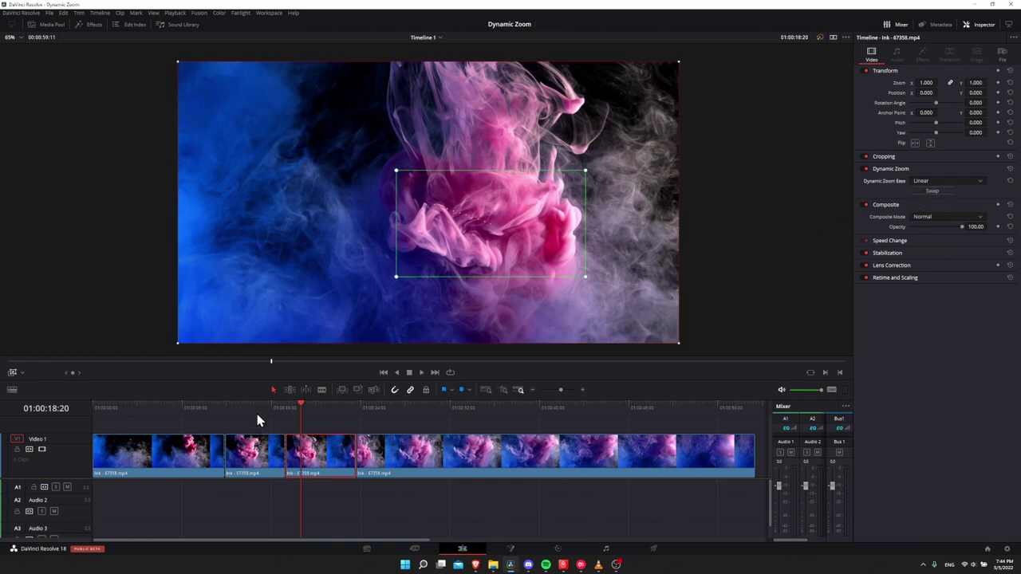
pyautogui.click(257, 420)
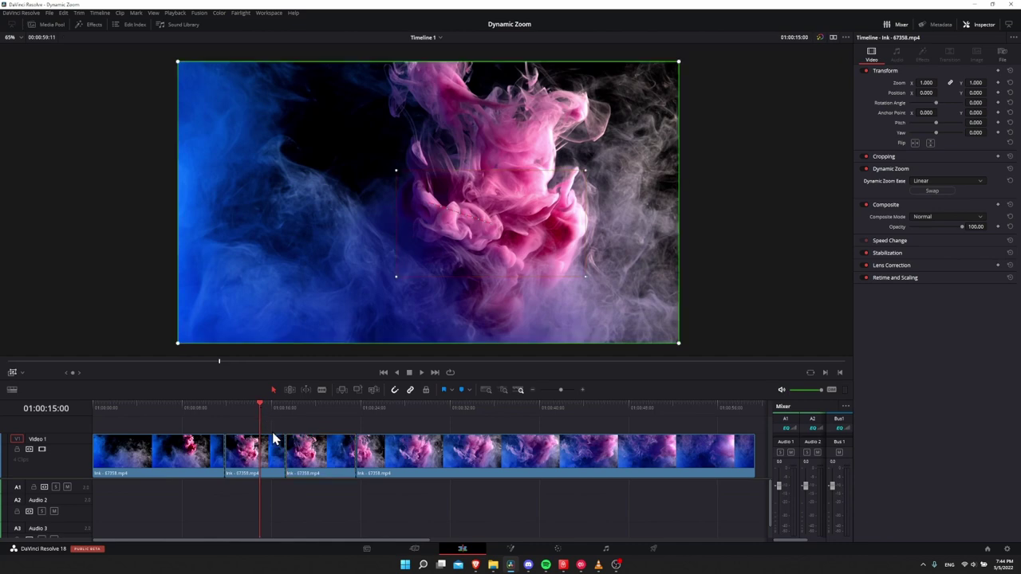
pyautogui.press('space')
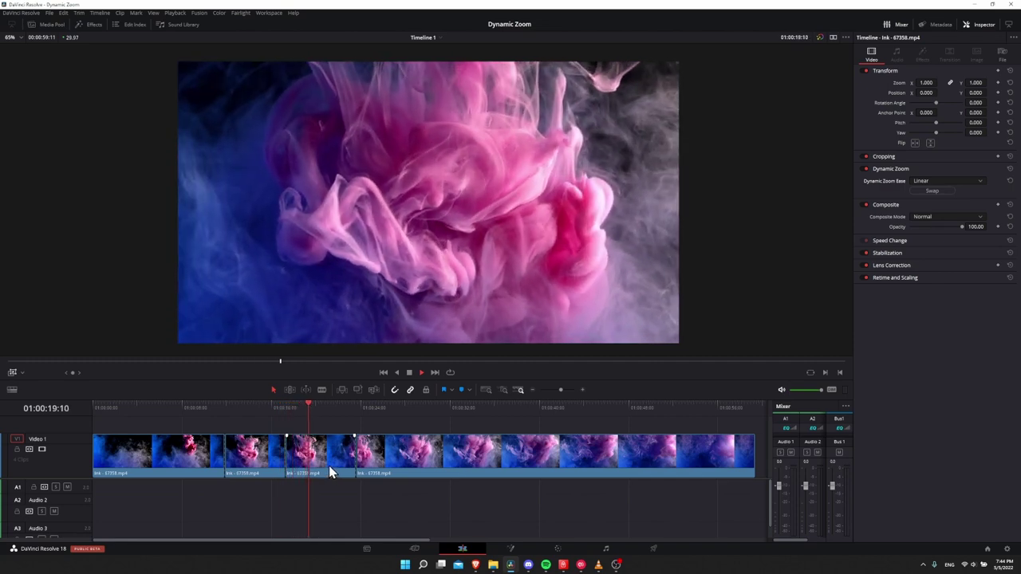
pyautogui.click(271, 411)
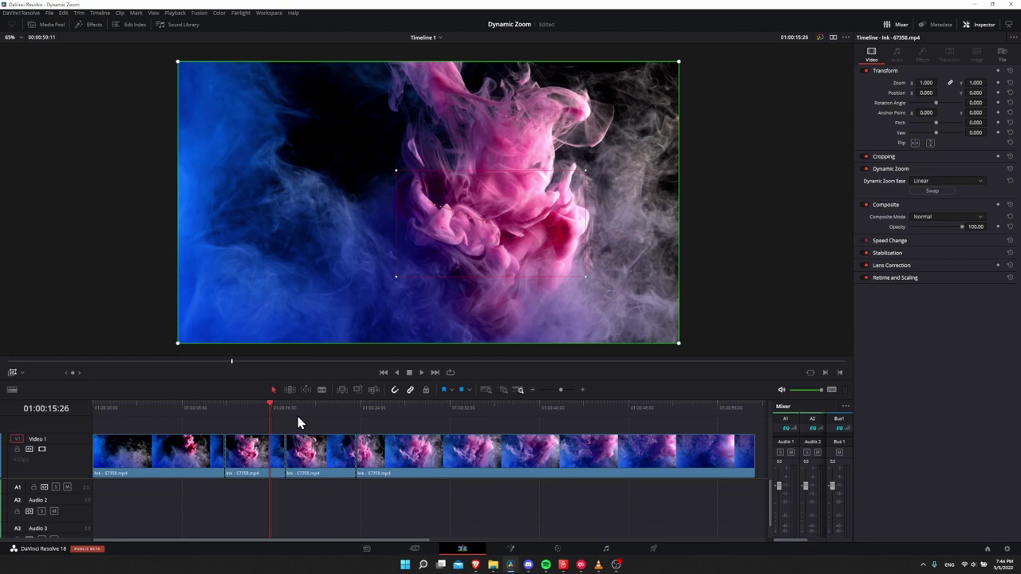
pyautogui.press('space')
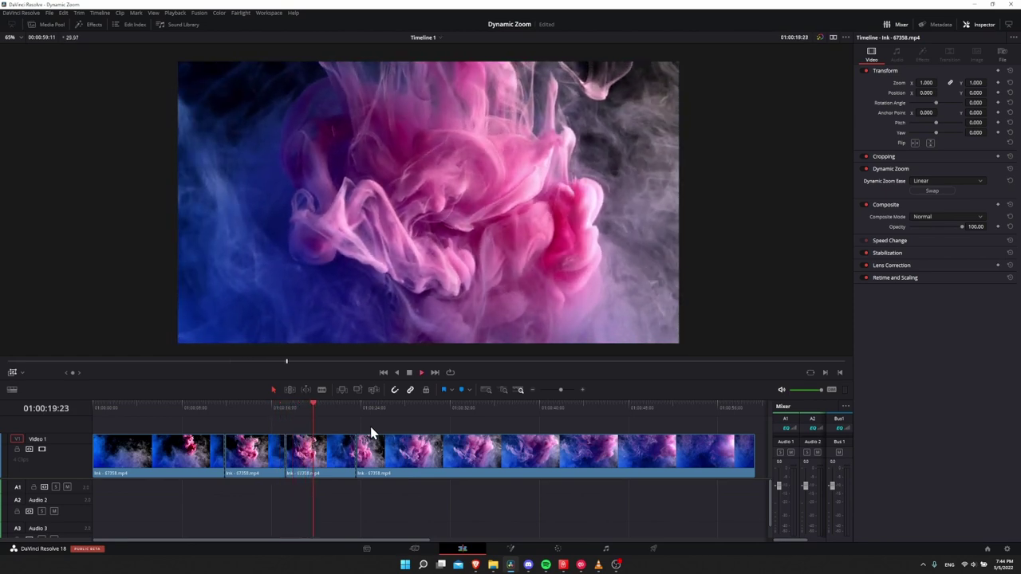
pyautogui.press('space')
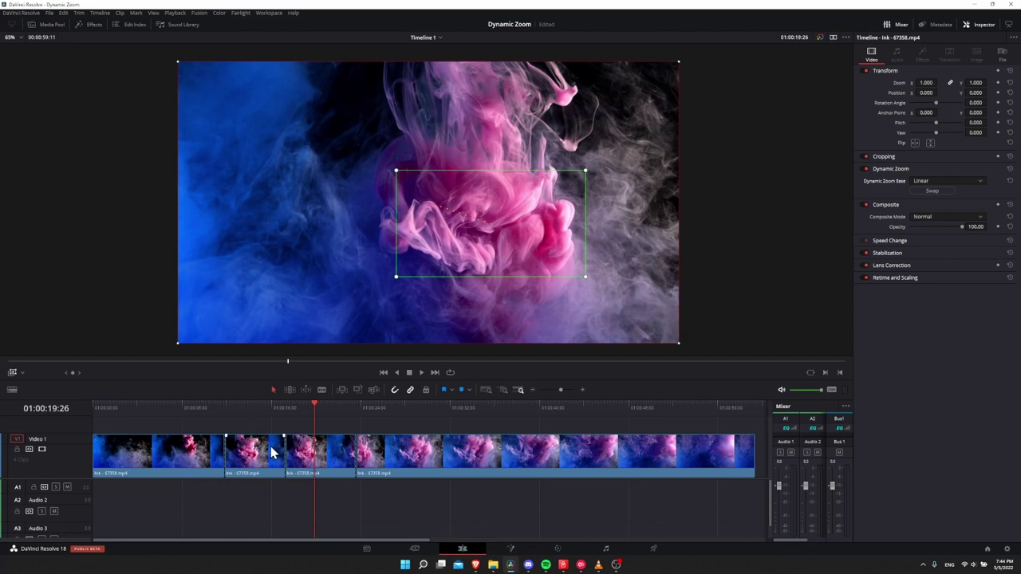
# Blade off a short piece at the start of the zoom-out and select it.
pyautogui.click(291, 411)
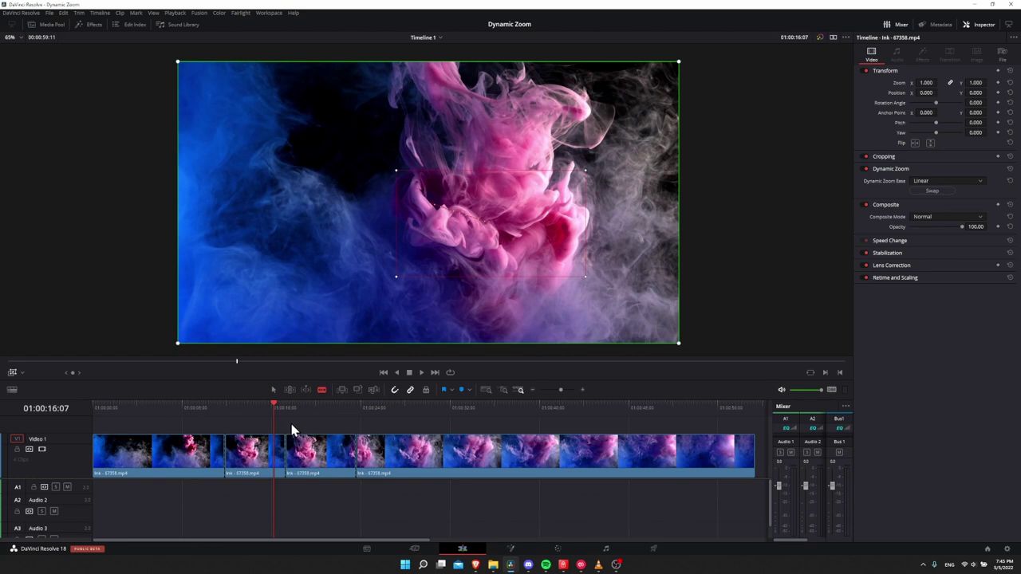
pyautogui.press('b')
pyautogui.click(300, 441)
pyautogui.press('a')
pyautogui.click(301, 447)
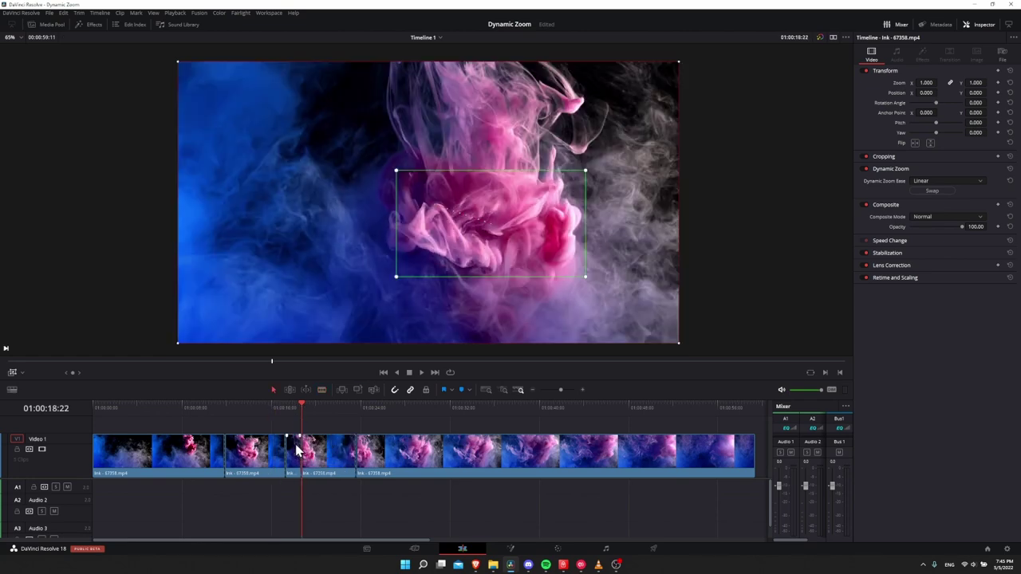
# Match the short piece's starting zoom frame to its pink-ink end framing, then play the hold.
pyautogui.click(292, 408)
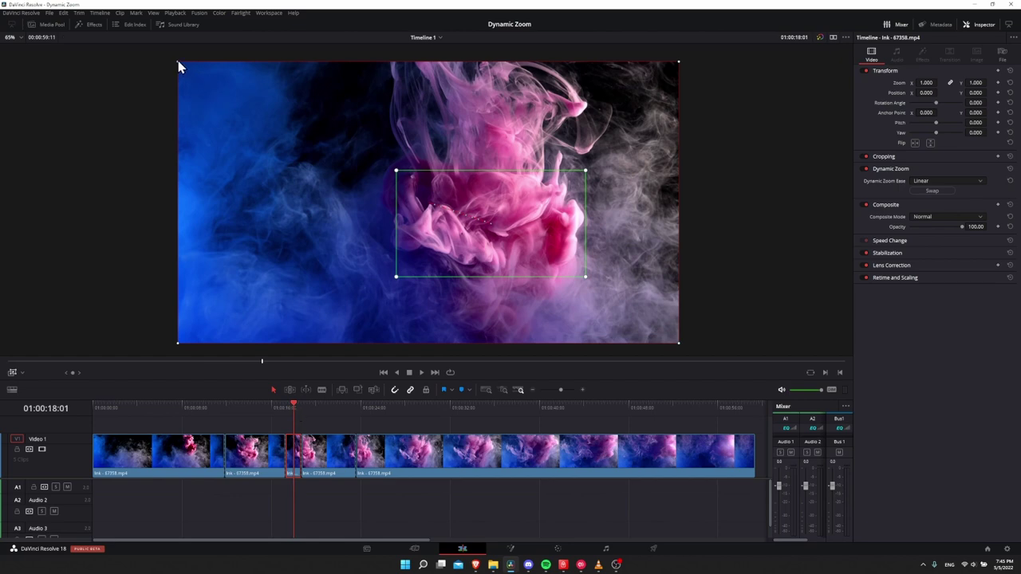
pyautogui.moveTo(178, 62); pyautogui.dragTo(326, 145)
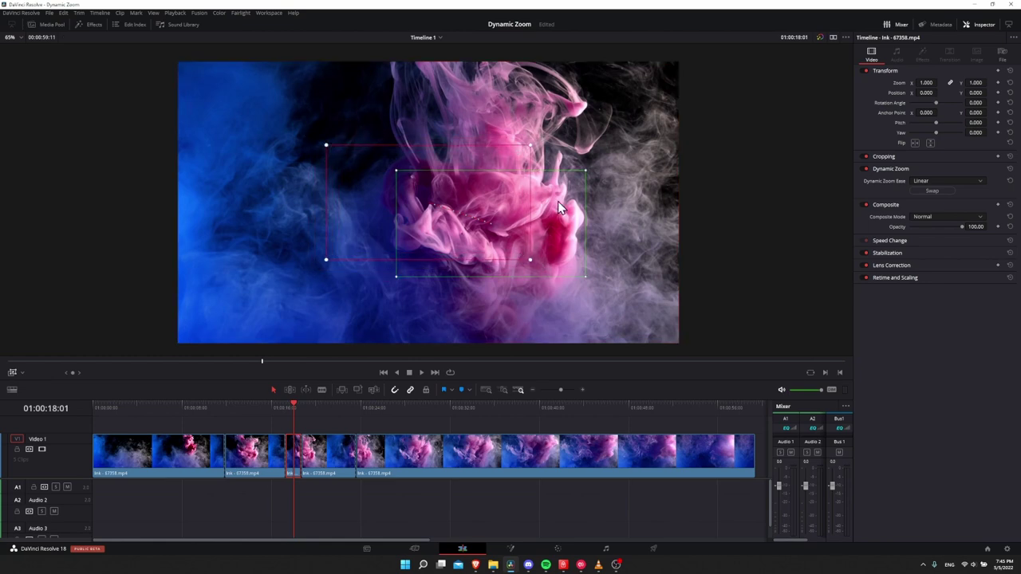
pyautogui.moveTo(532, 260); pyautogui.dragTo(591, 280)
pyautogui.moveTo(363, 155); pyautogui.dragTo(398, 173)
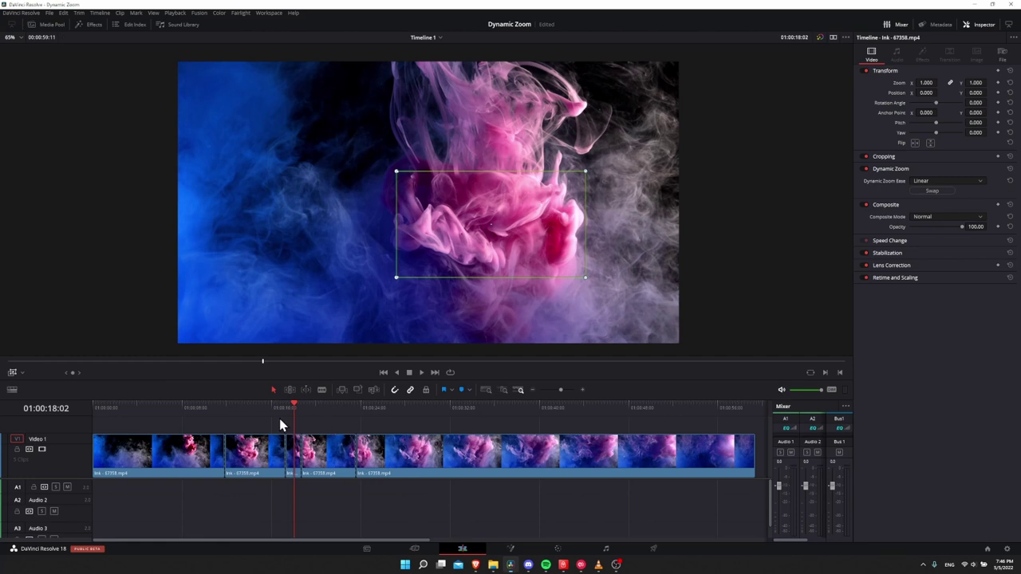
pyautogui.moveTo(281, 408); pyautogui.dragTo(254, 409)
pyautogui.press('space')
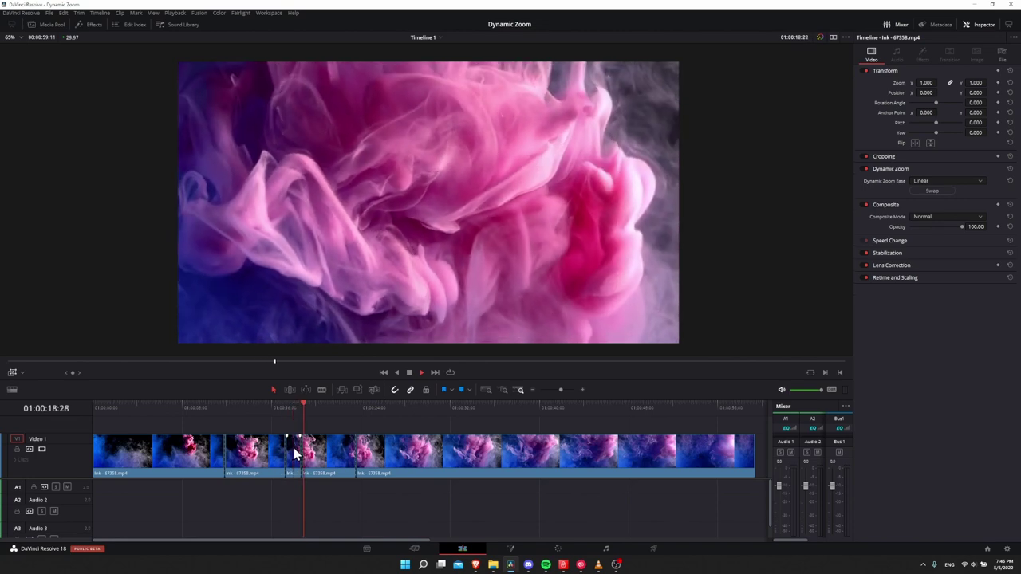
# Replay the still hold, move to 01:00:30:23, and show the Dynamic Zoom Ease options.
pyautogui.click(294, 408)
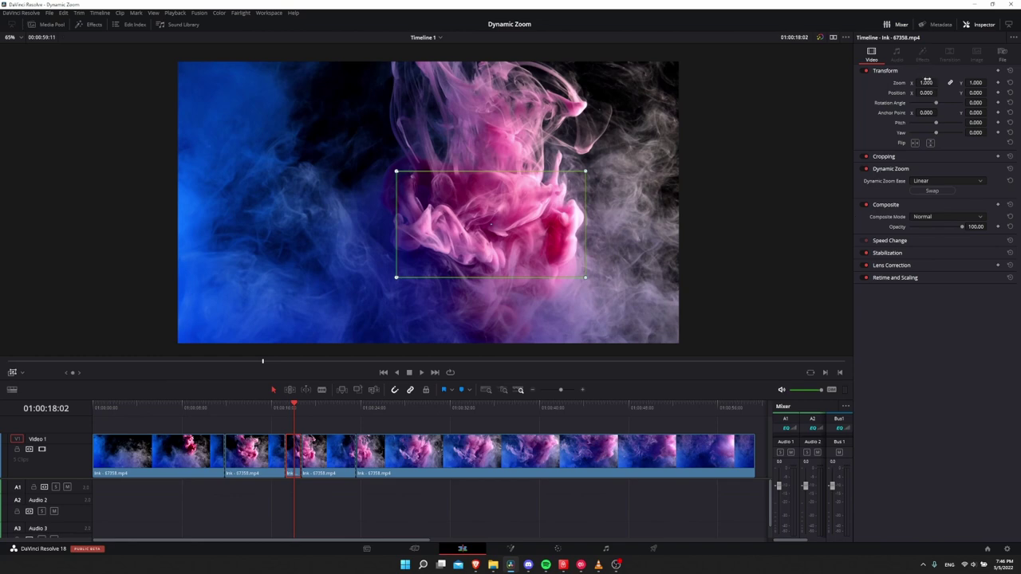
pyautogui.hscroll(1, 390, 407)
pyautogui.click(404, 406)
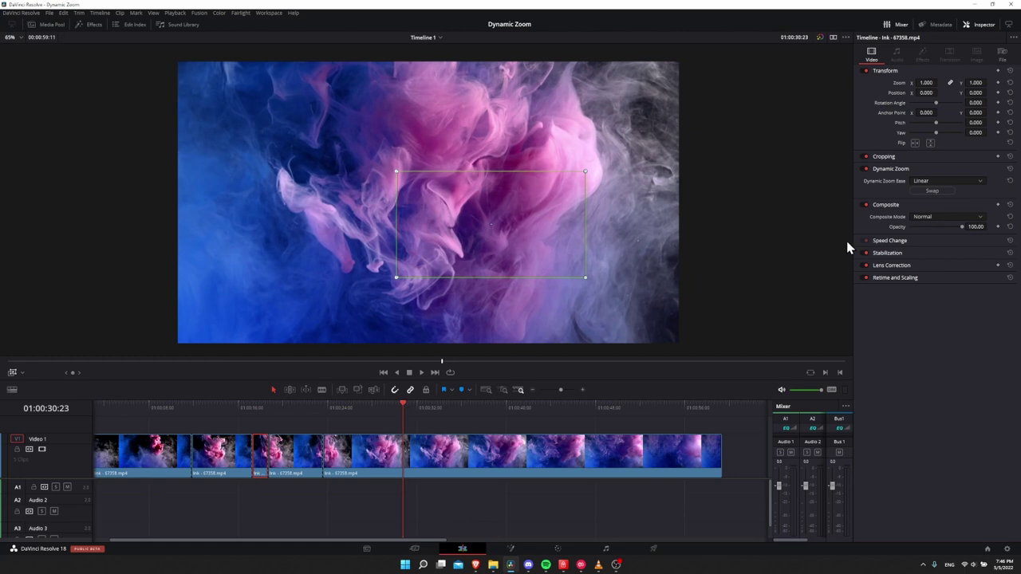
pyautogui.click(934, 182)
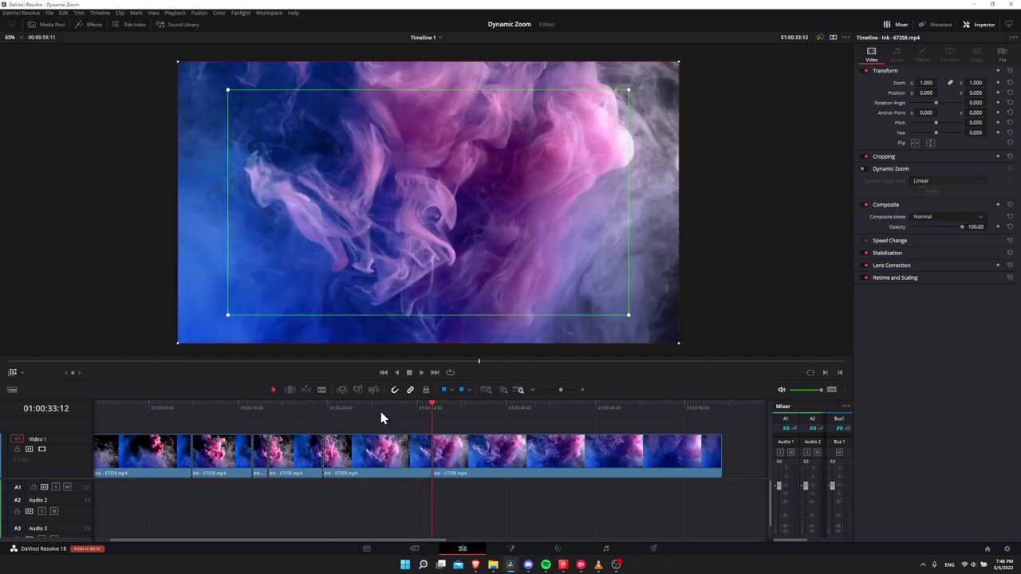
# Enable Dynamic Zoom on the piece at 01:00:28:03 and shrink its starting zoom frame.
pyautogui.click(373, 410)
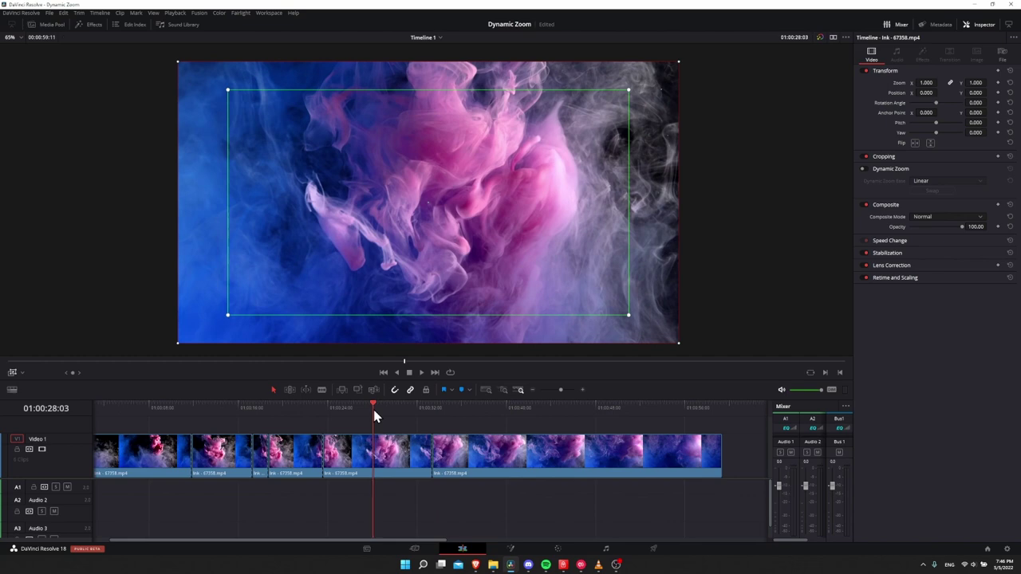
pyautogui.click(378, 448)
pyautogui.click(865, 169)
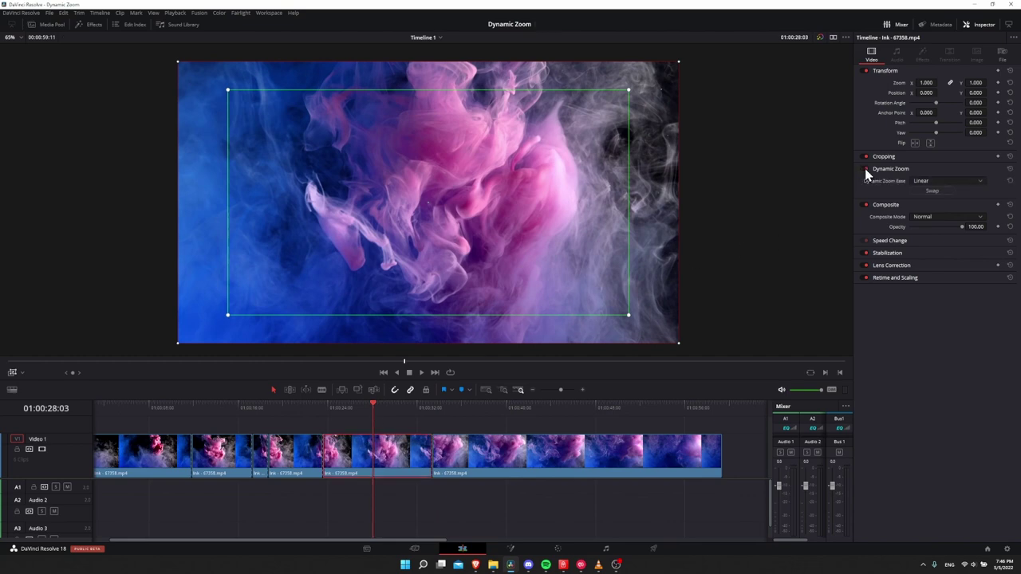
pyautogui.moveTo(625, 94); pyautogui.dragTo(545, 113)
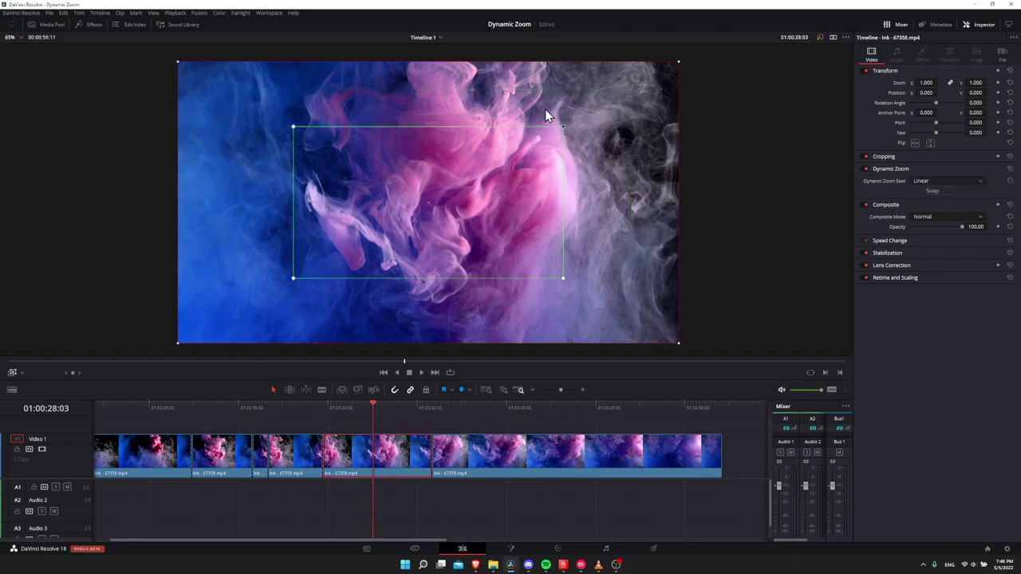
# Blade the ink clip at the playhead, then return to selection and select the new piece.
pyautogui.click(376, 405)
pyautogui.press('b')
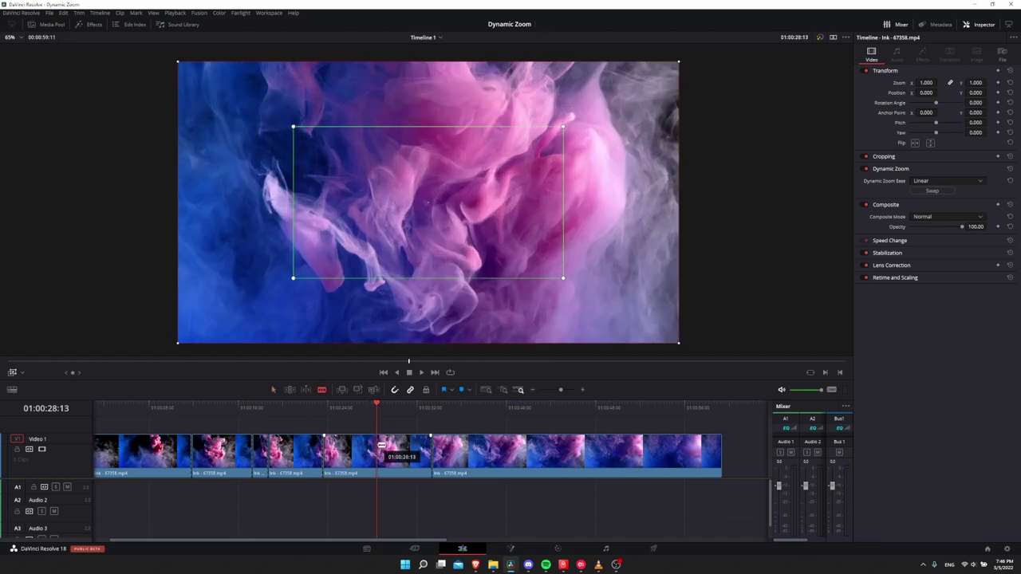
pyautogui.click(377, 450)
pyautogui.press('a')
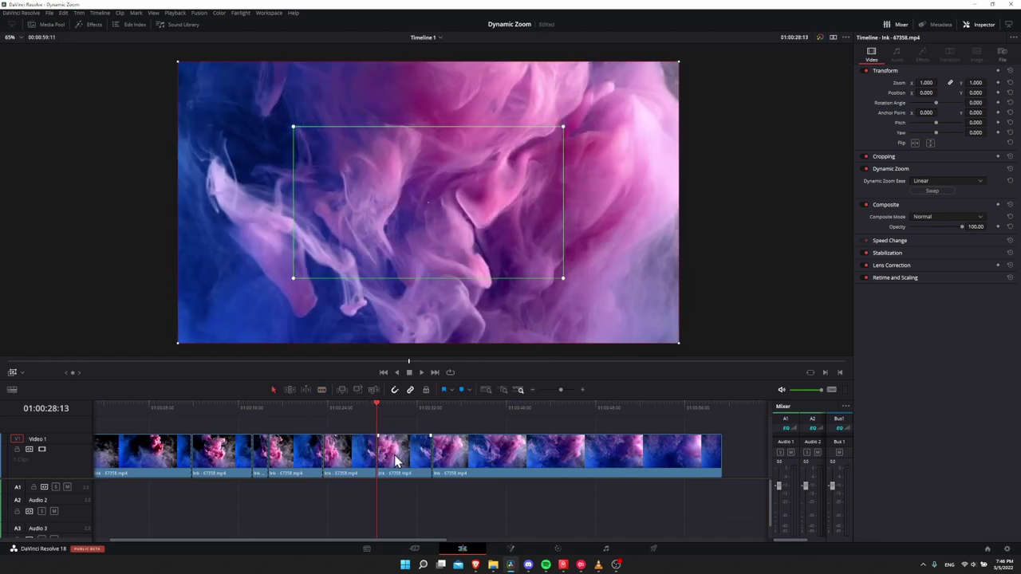
pyautogui.click(394, 455)
pyautogui.click(388, 410)
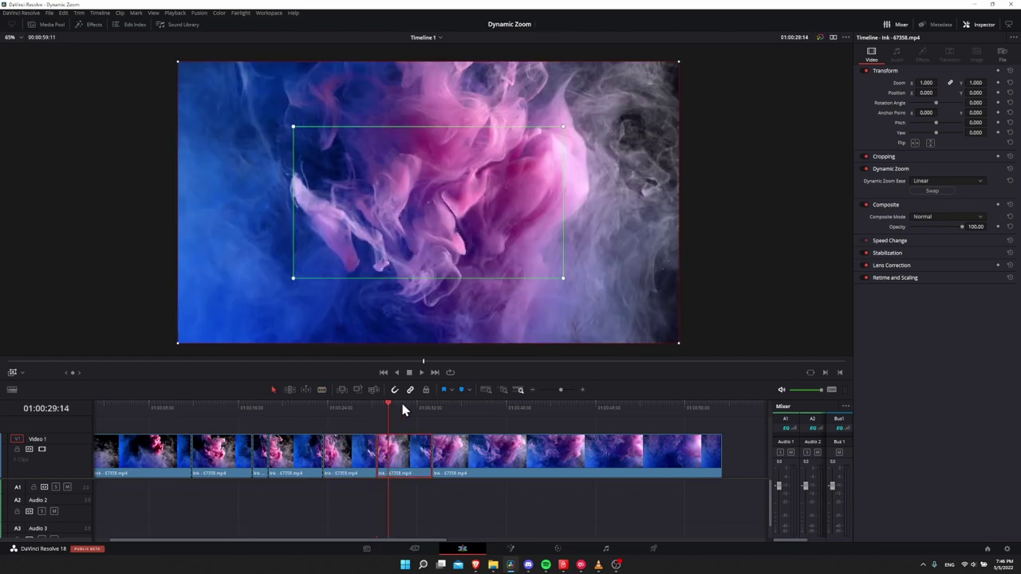
# Swap the new piece's Dynamic Zoom start and end, preview it, and select the piece before the cut.
pyautogui.click(932, 191)
pyautogui.click(351, 411)
pyautogui.press('space')
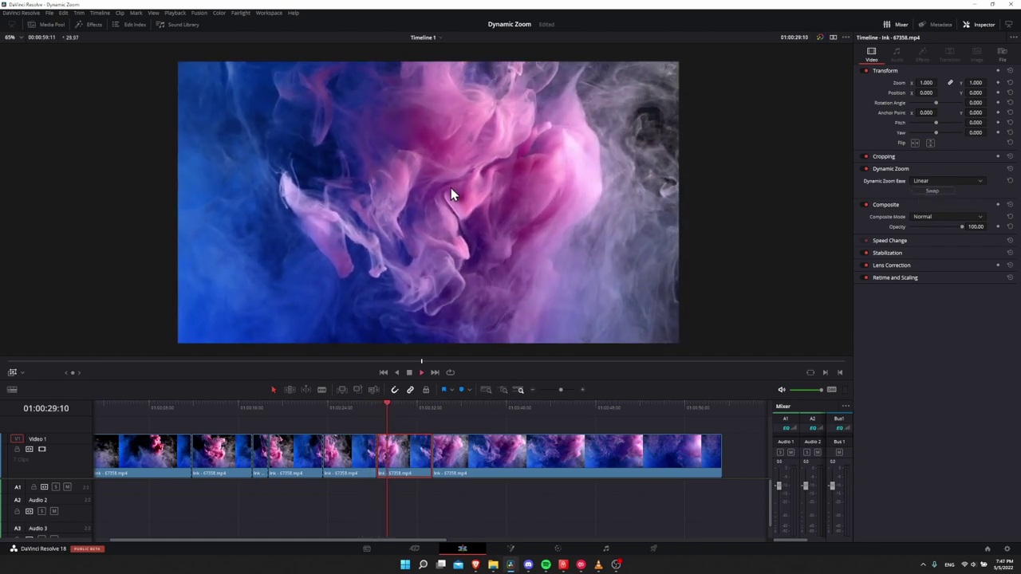
pyautogui.press('space')
pyautogui.click(364, 407)
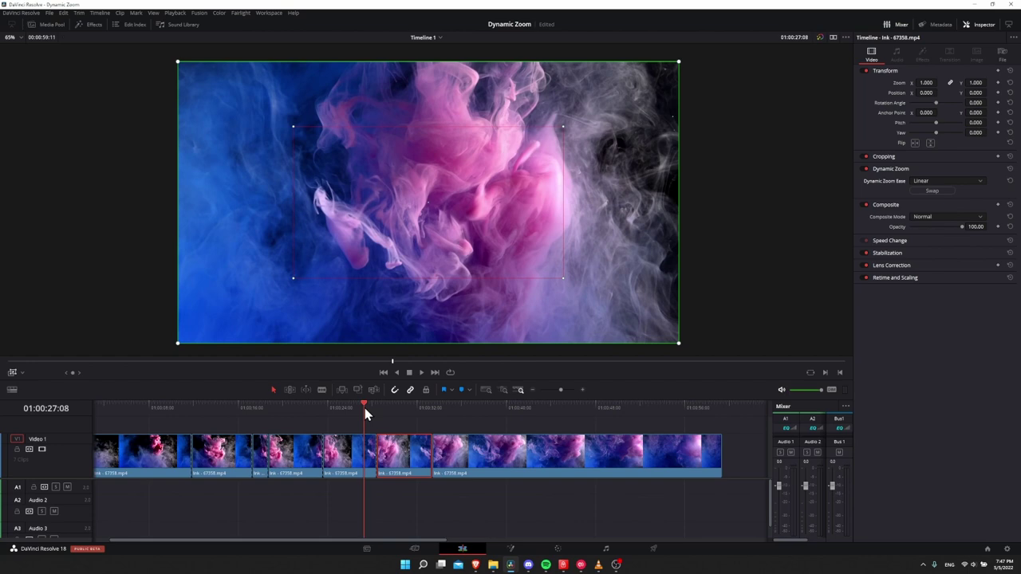
pyautogui.click(371, 455)
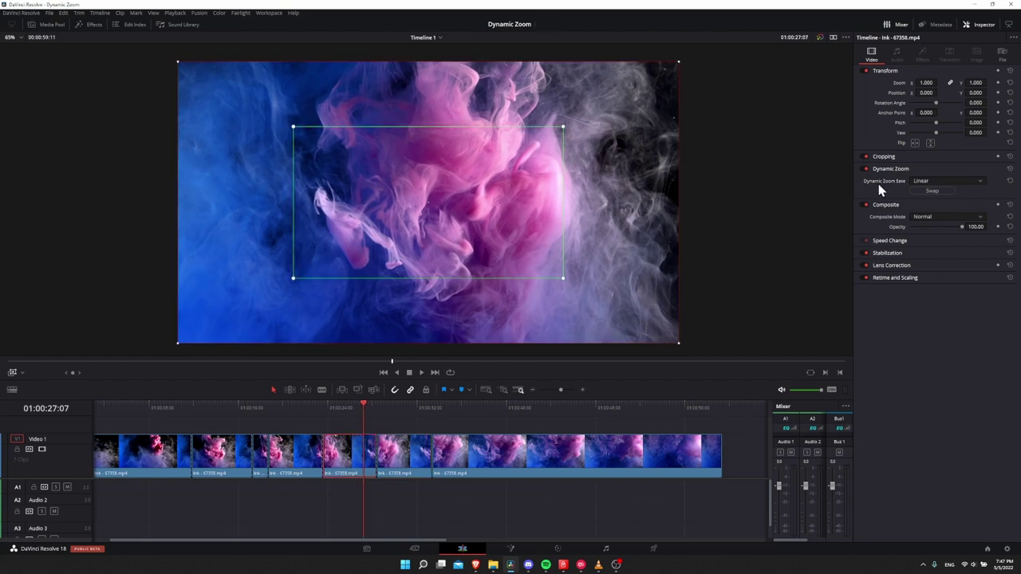
# Set the earlier piece's Dynamic Zoom Ease to Ease Out and preview the result.
pyautogui.click(922, 180)
pyautogui.click(925, 209)
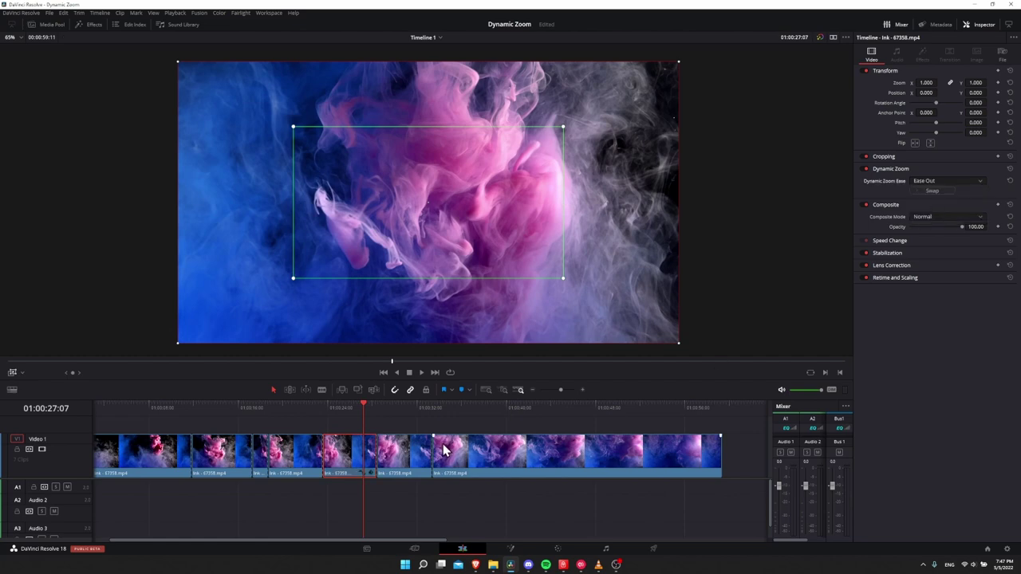
pyautogui.press('space')
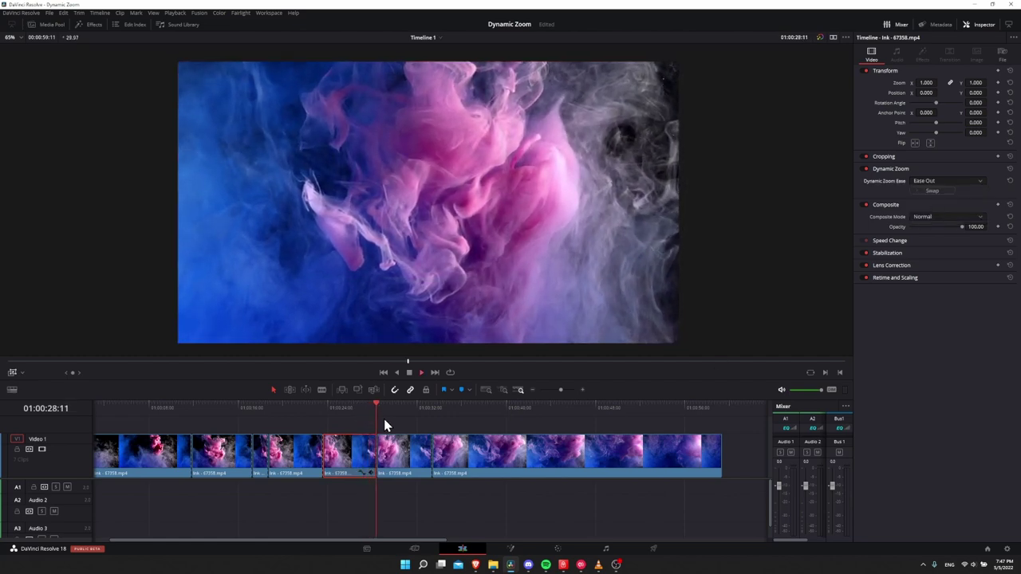
pyautogui.press('space')
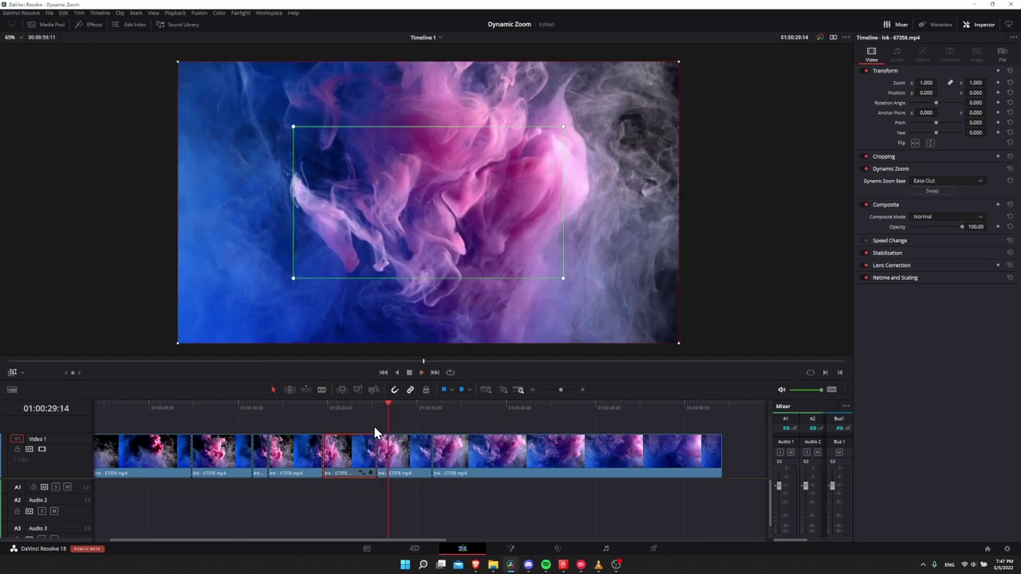
pyautogui.click(354, 408)
pyautogui.press('space')
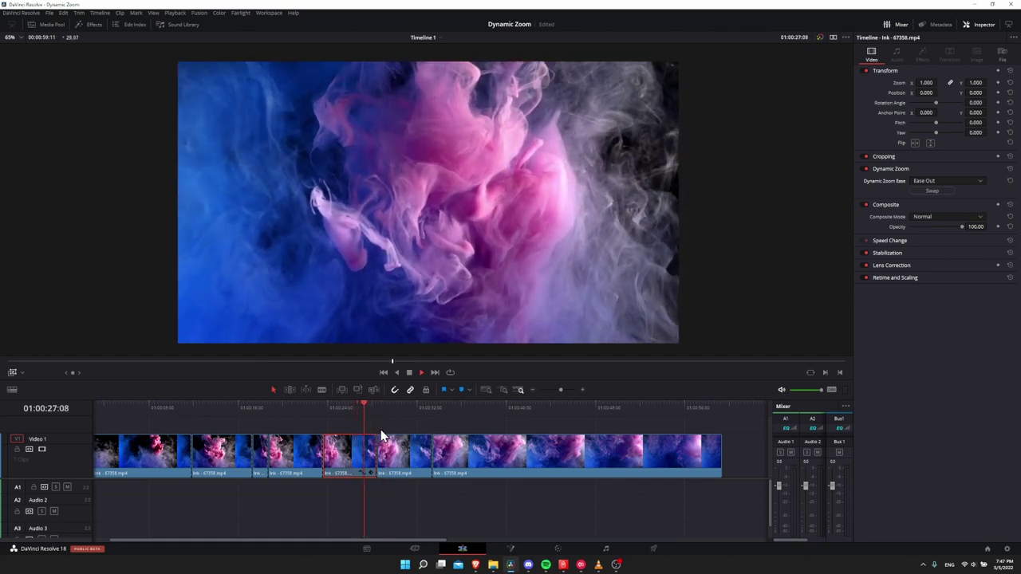
pyautogui.press('space')
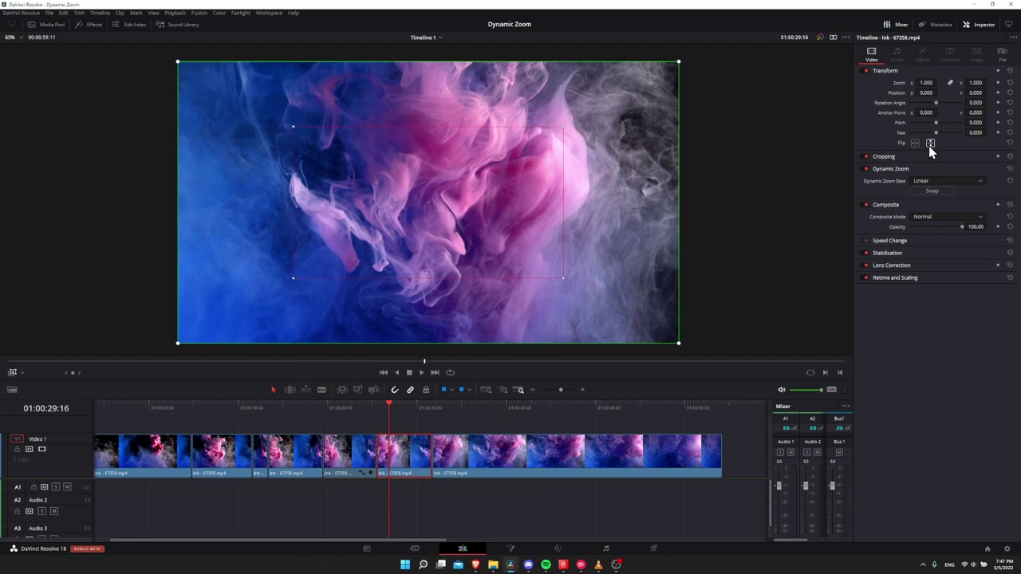
# Set the next piece's Dynamic Zoom Ease to Ease In and play both eased pieces.
pyautogui.click(929, 181)
pyautogui.click(925, 200)
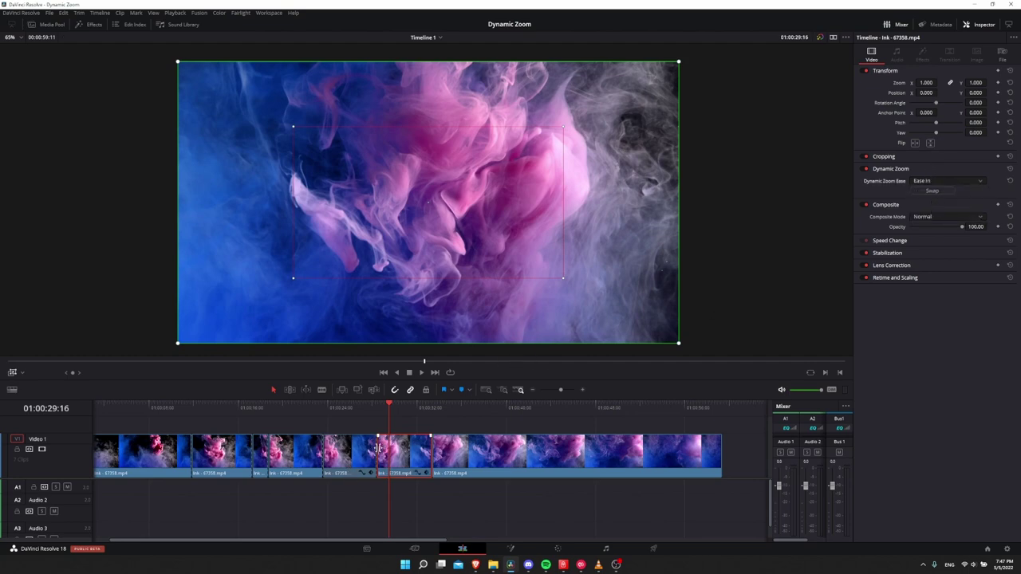
pyautogui.click(345, 434)
pyautogui.press('space')
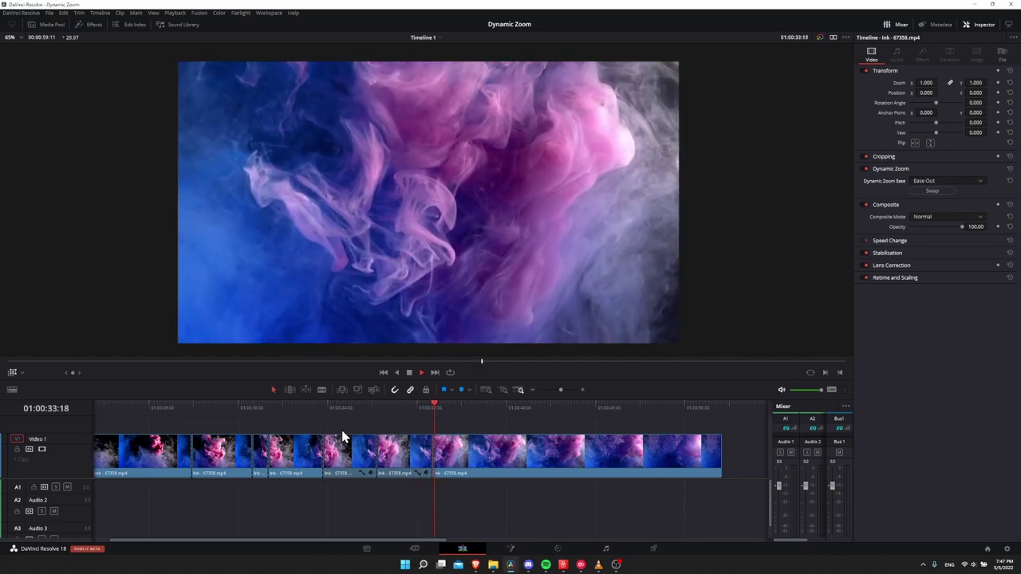
# Scrub the playhead back to 01:00:27:22 and play toward the final long piece after the gap.
pyautogui.moveTo(387, 410); pyautogui.dragTo(368, 417)
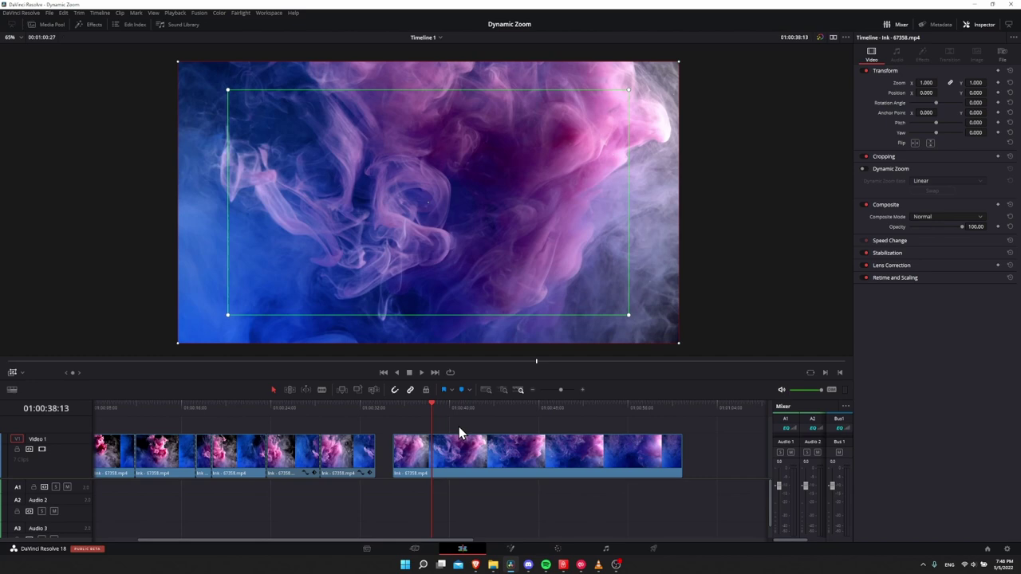
pyautogui.press('space')
# Split the final long ink piece at 01:00:37:26 with Ctrl+B and select the short new piece.
pyautogui.click(428, 436)
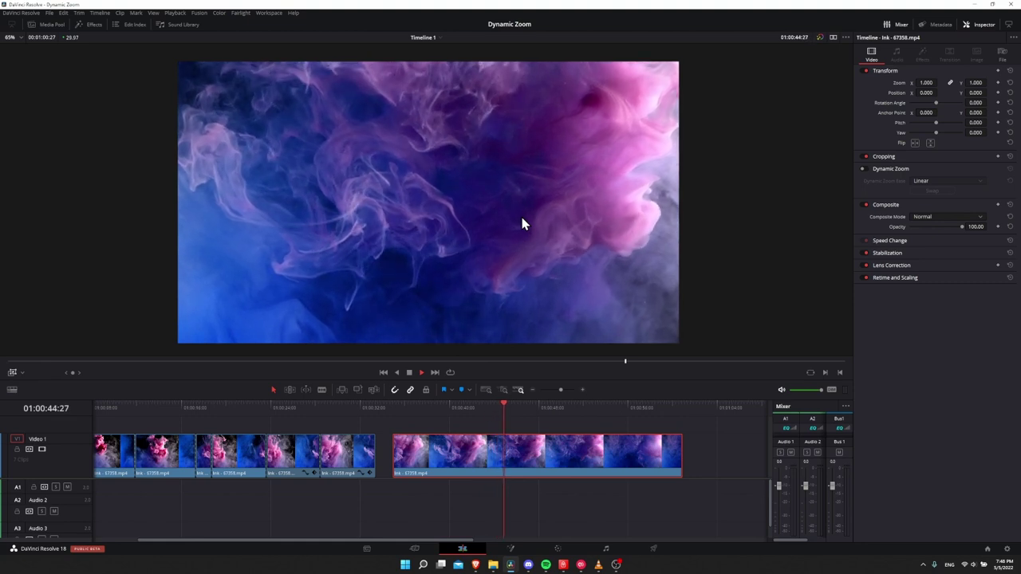
pyautogui.press('space')
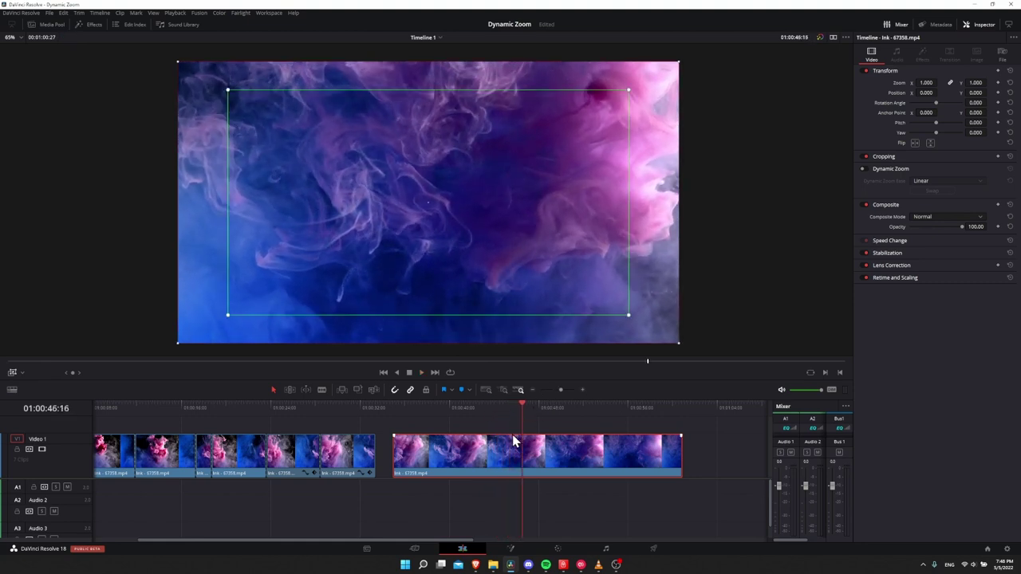
pyautogui.click(426, 408)
pyautogui.hotkey('ctrl', 'b')
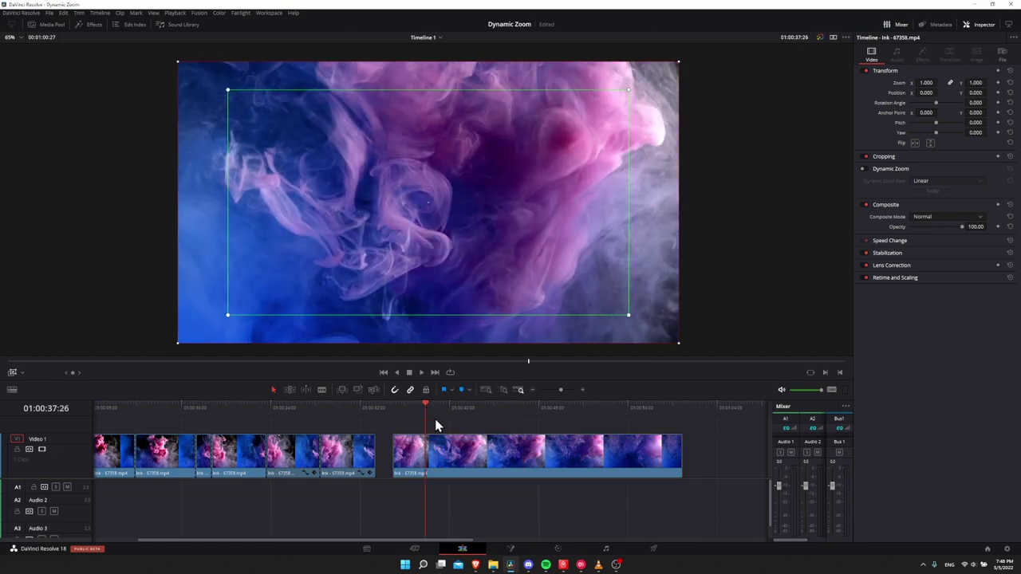
pyautogui.click(409, 409)
pyautogui.click(410, 449)
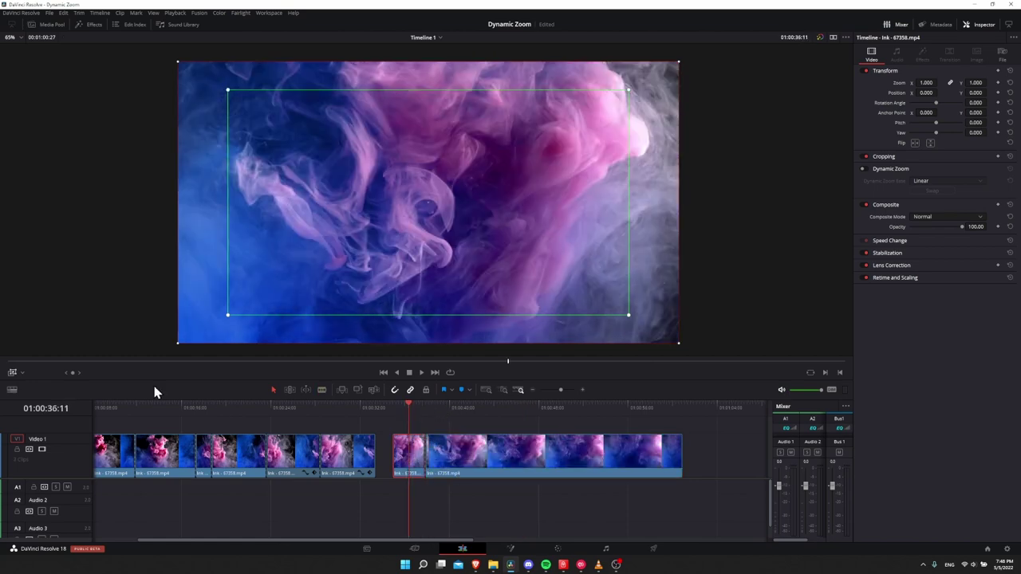
# Play the short piece, swap its zoom direction, and replay it from 01:00:36:00.
pyautogui.click(392, 411)
pyautogui.press('space')
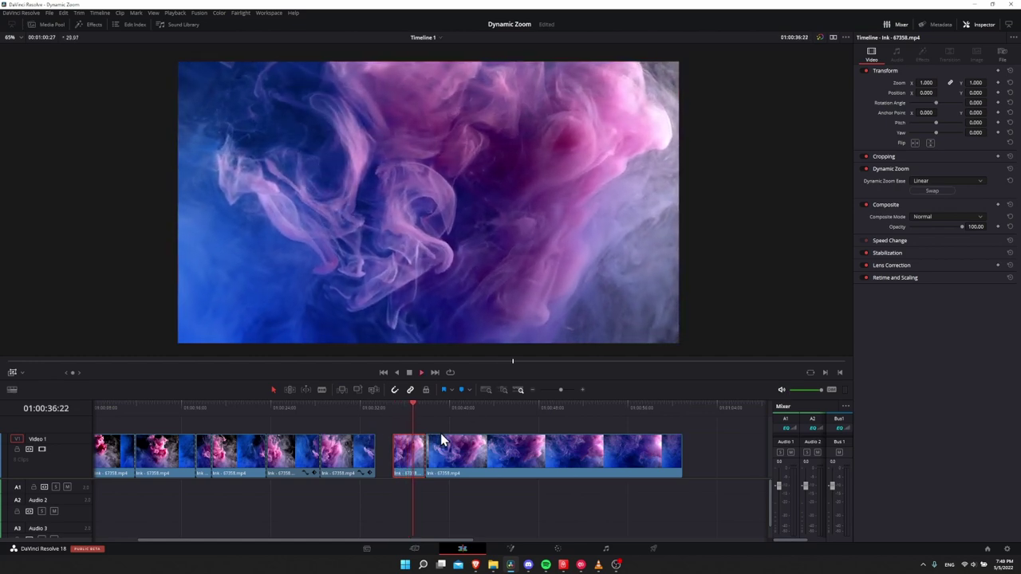
pyautogui.press('space')
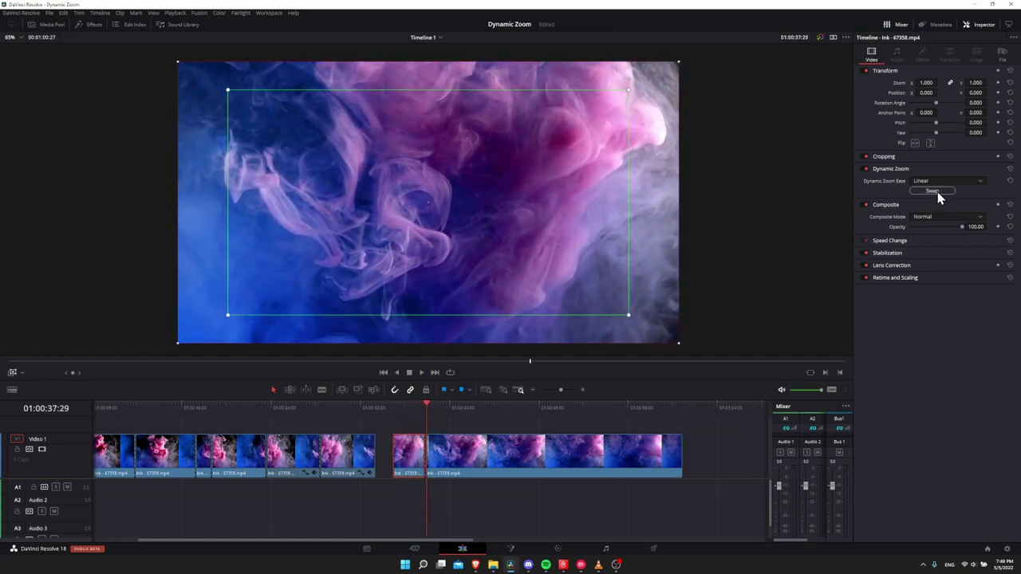
pyautogui.click(392, 407)
pyautogui.press('space')
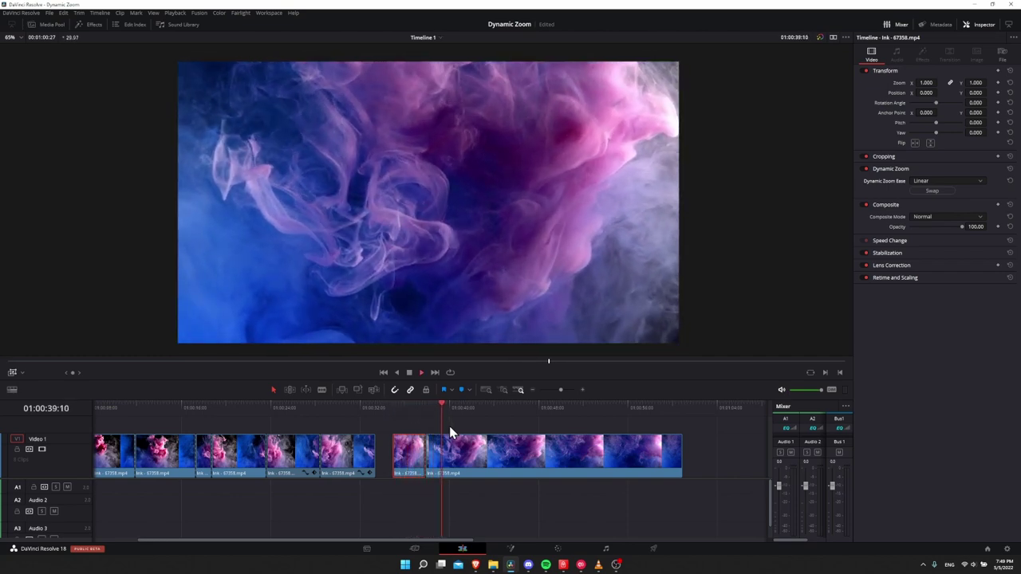
pyautogui.click(403, 408)
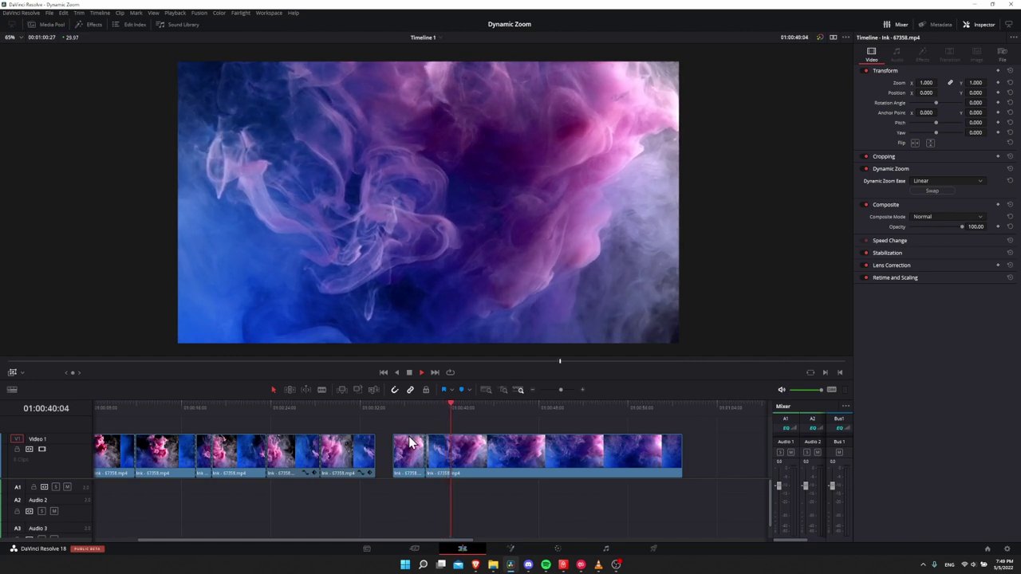
pyautogui.press('space')
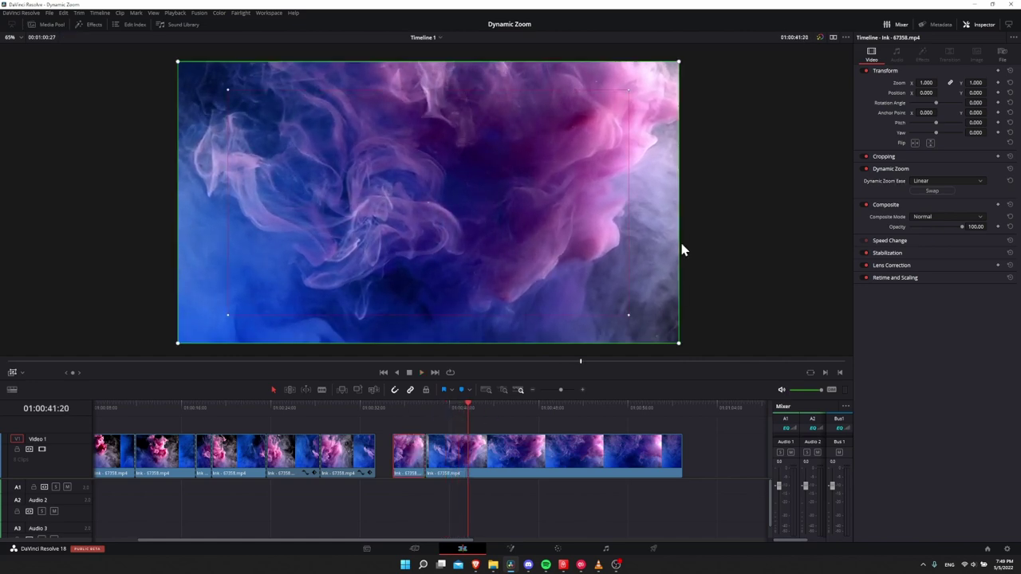